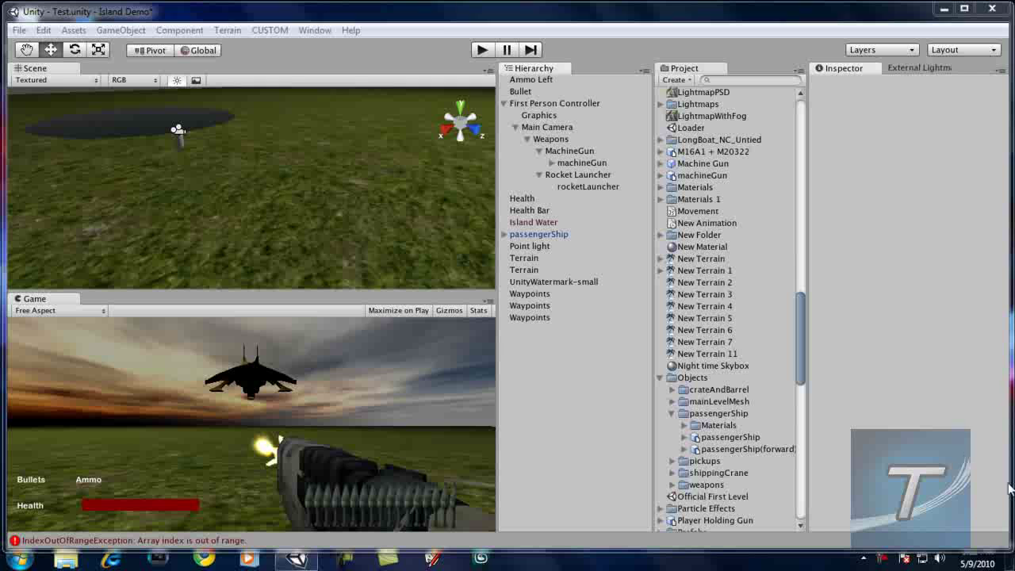
Create a cube and raise it above the terrain in front of the player, to a Y position of about 4
click(118, 31)
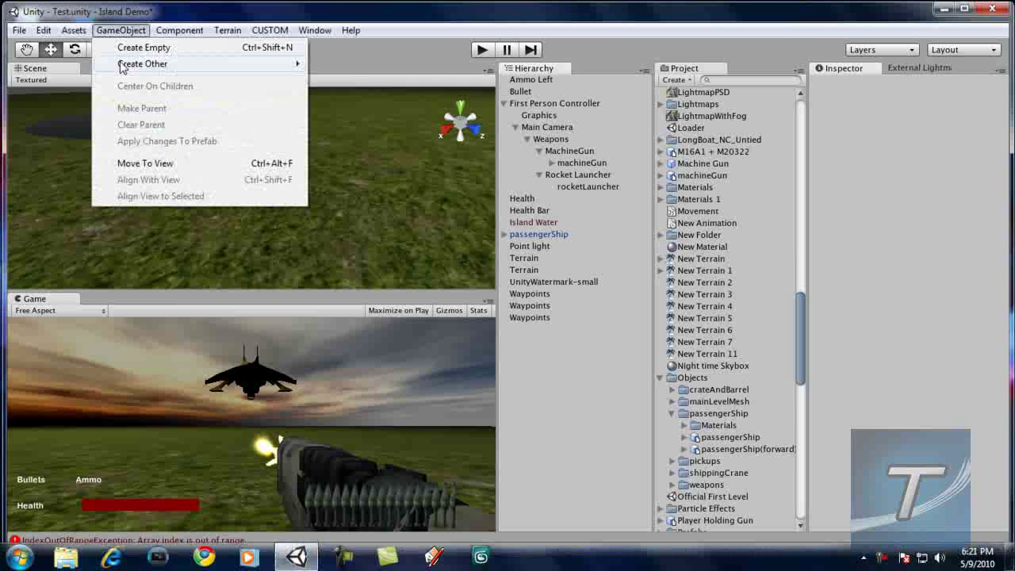
mouse_move(122, 65)
click(389, 207)
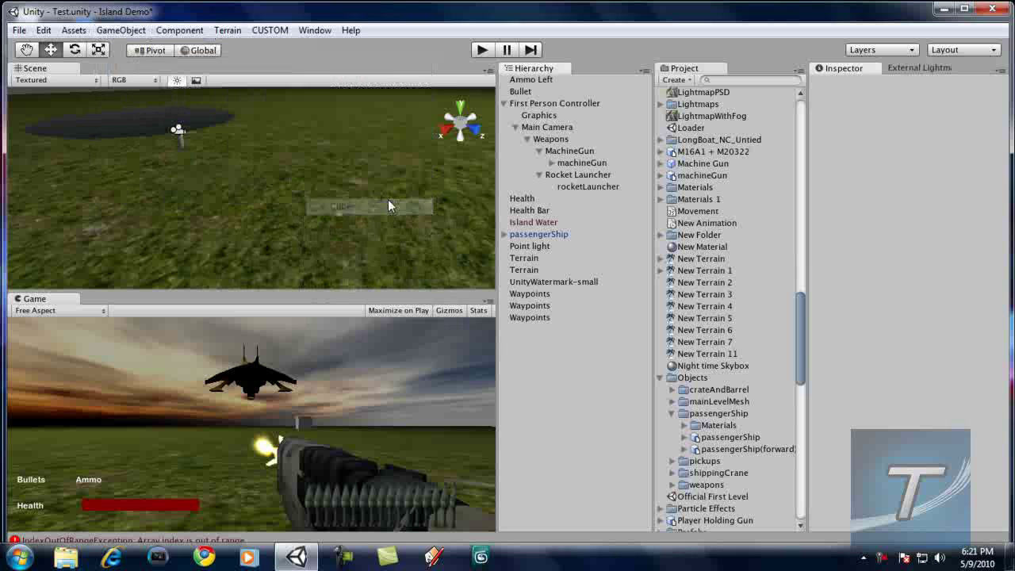
drag(270, 201, 295, 69)
Play-test the scene by firing the machine gun and the rocket launcher at the floating cube
click(481, 50)
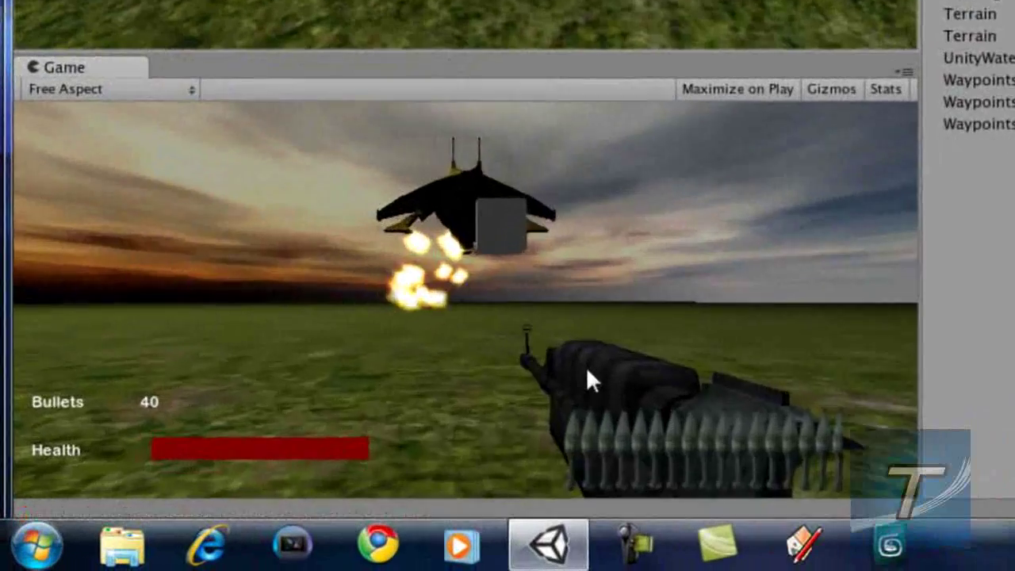
click(318, 460)
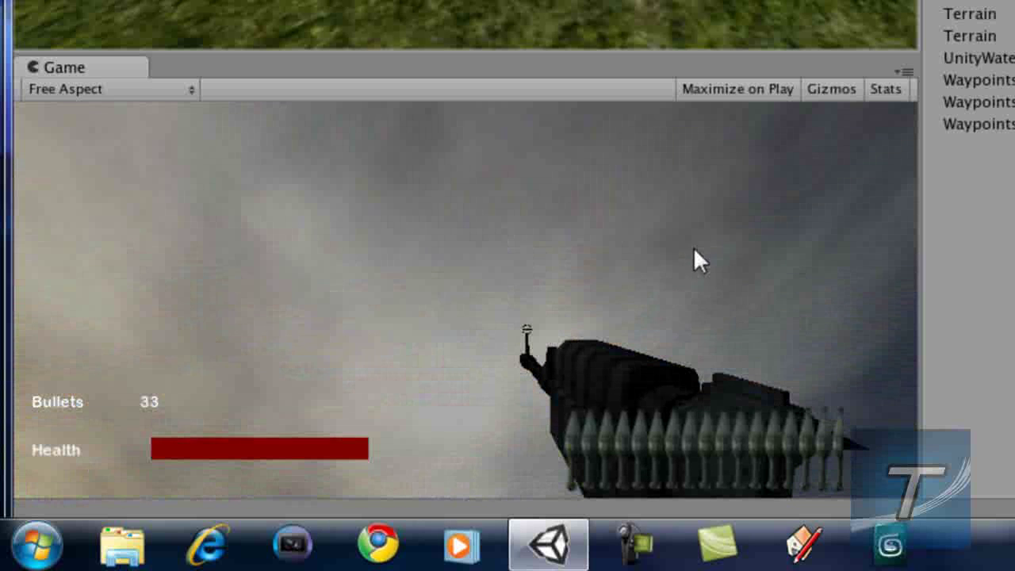
click(693, 247)
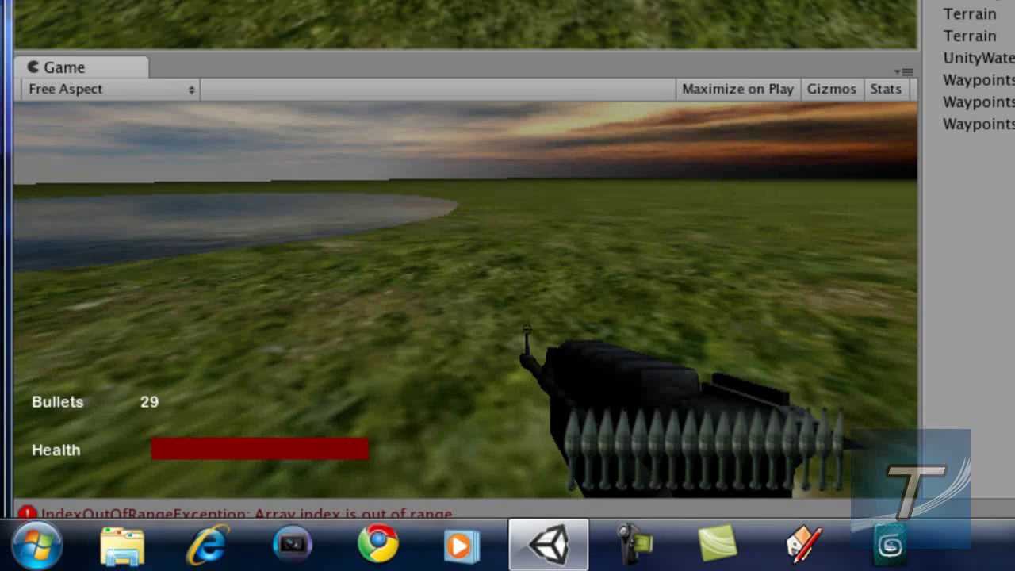
click(658, 254)
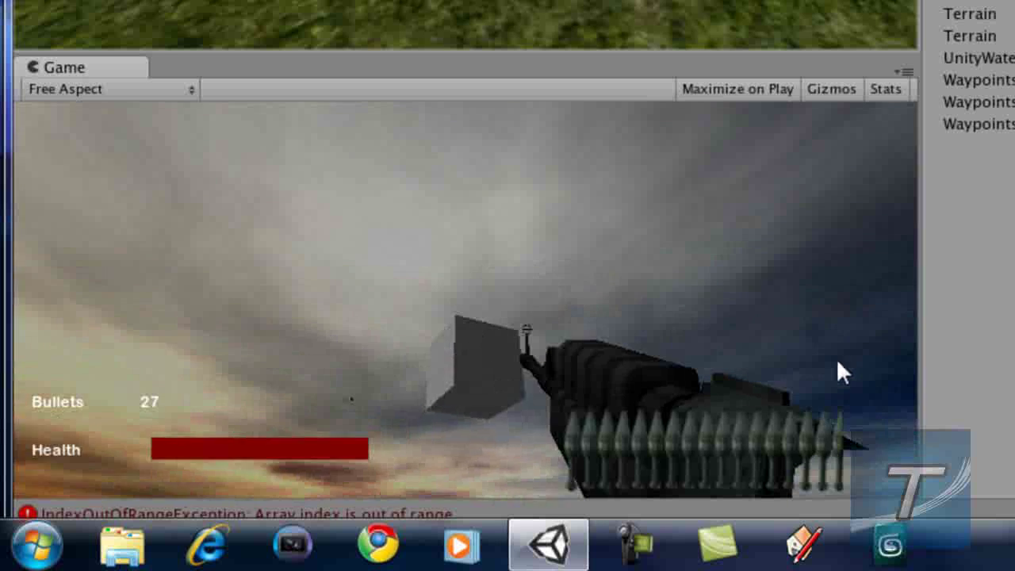
drag(836, 358, 841, 351)
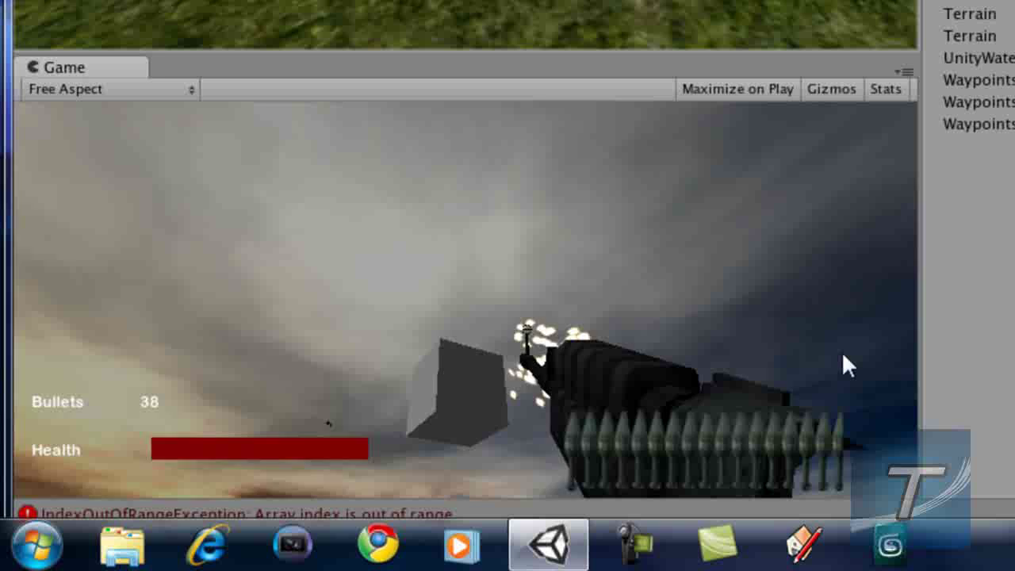
click(838, 351)
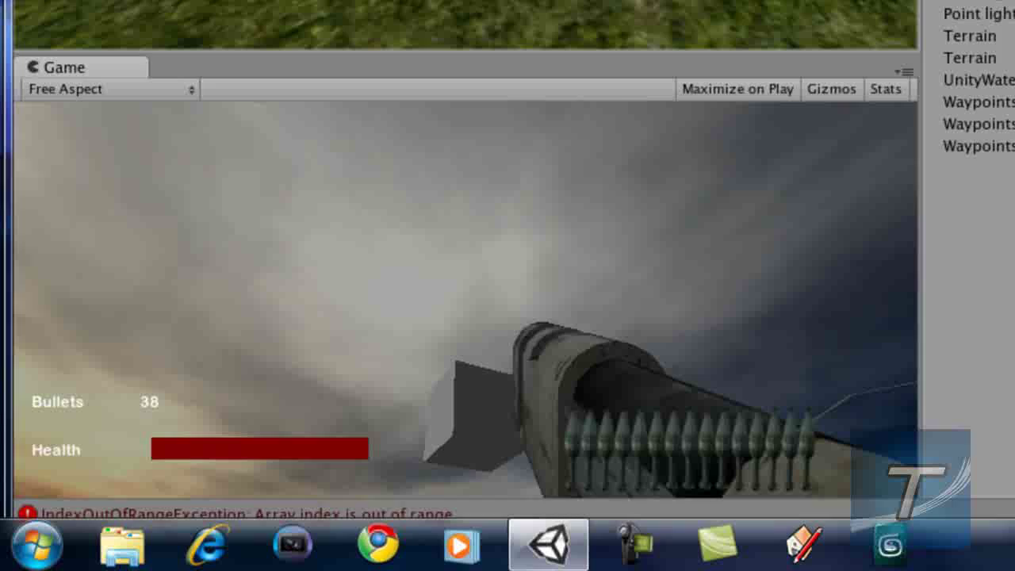
click(837, 351)
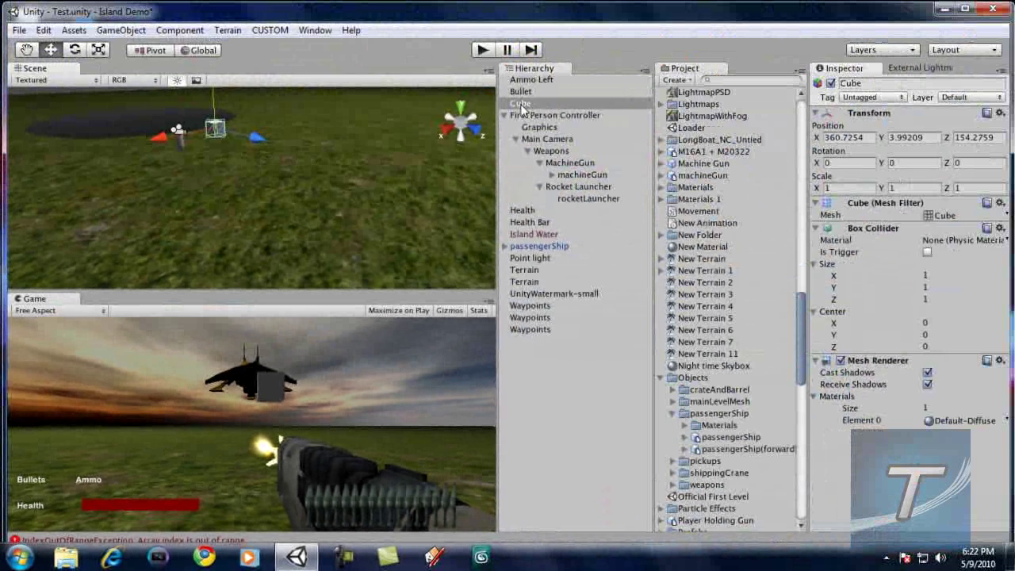
Add a Rigidbody physics component to the cube and review its mass and drag settings
click(519, 104)
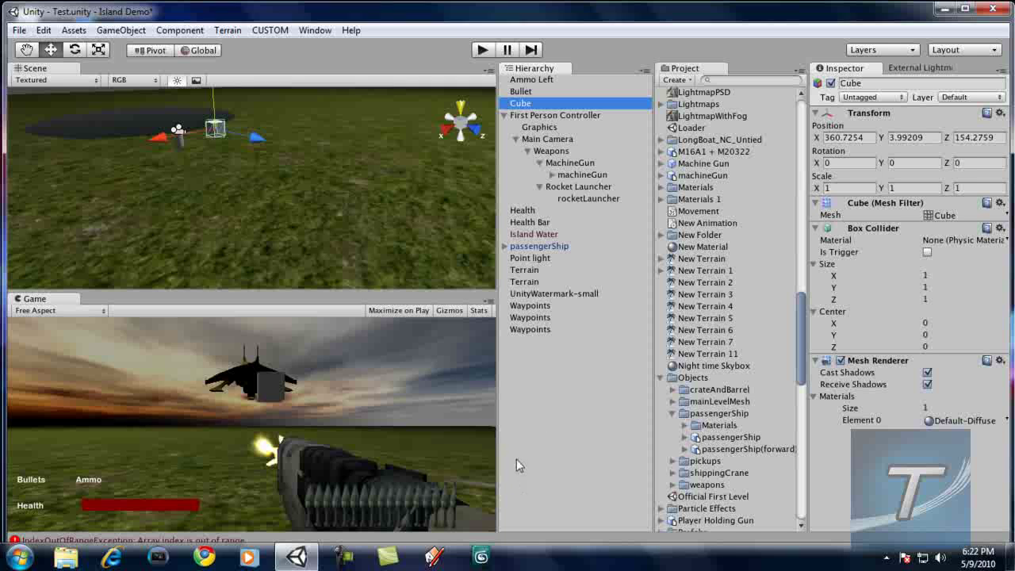
click(188, 35)
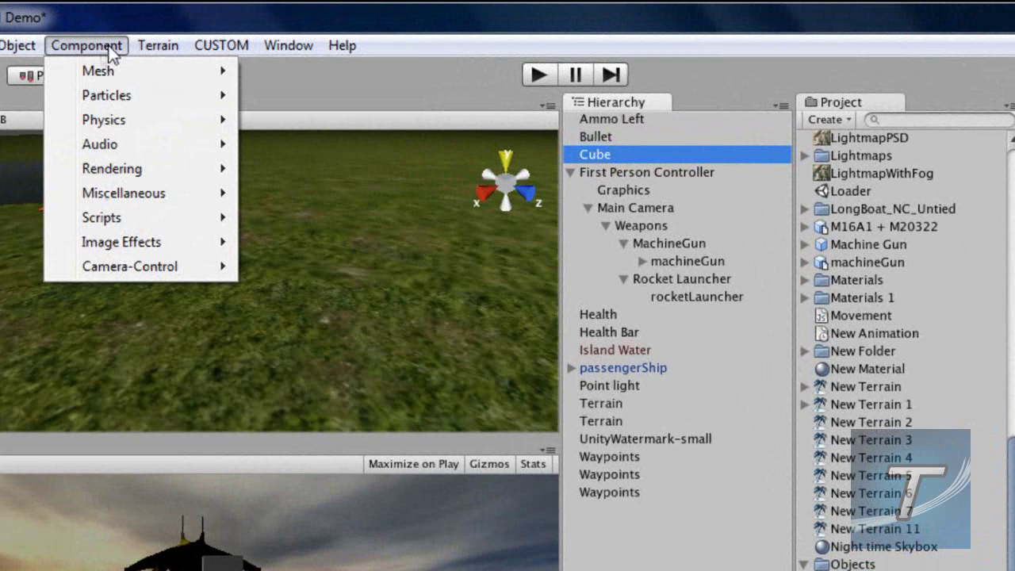
mouse_move(169, 123)
click(312, 119)
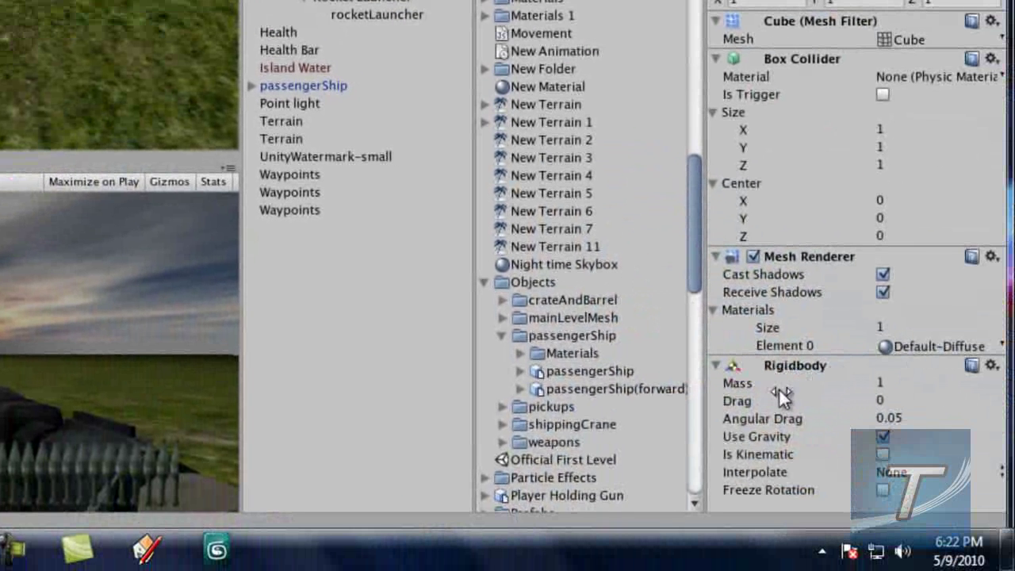
mouse_move(839, 380)
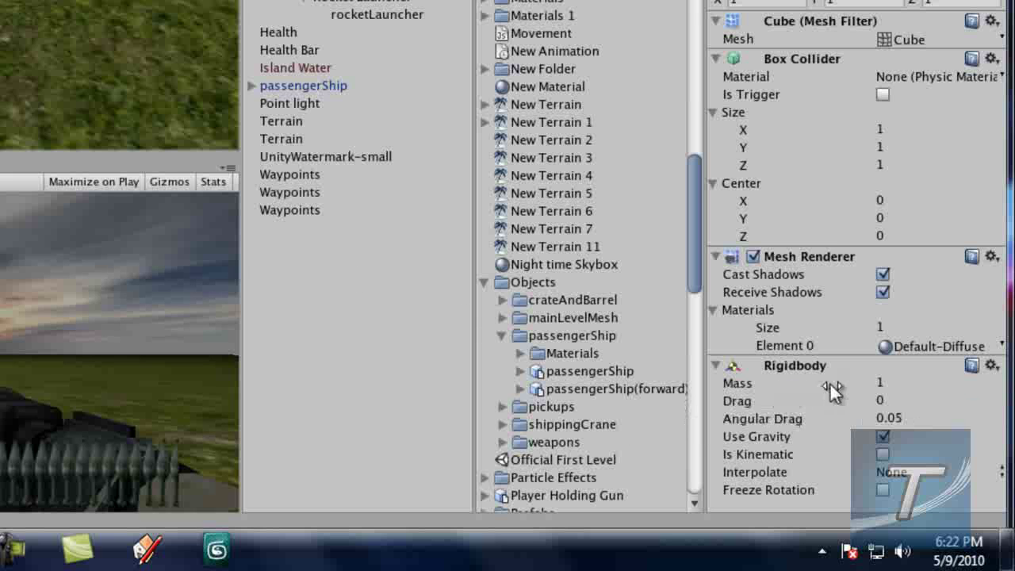
mouse_move(800, 380)
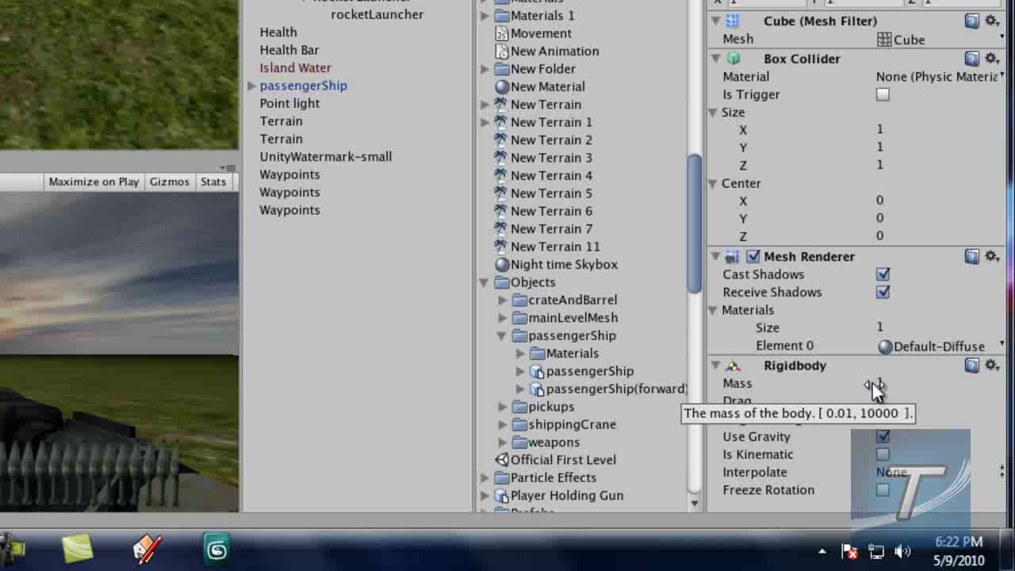
mouse_move(766, 406)
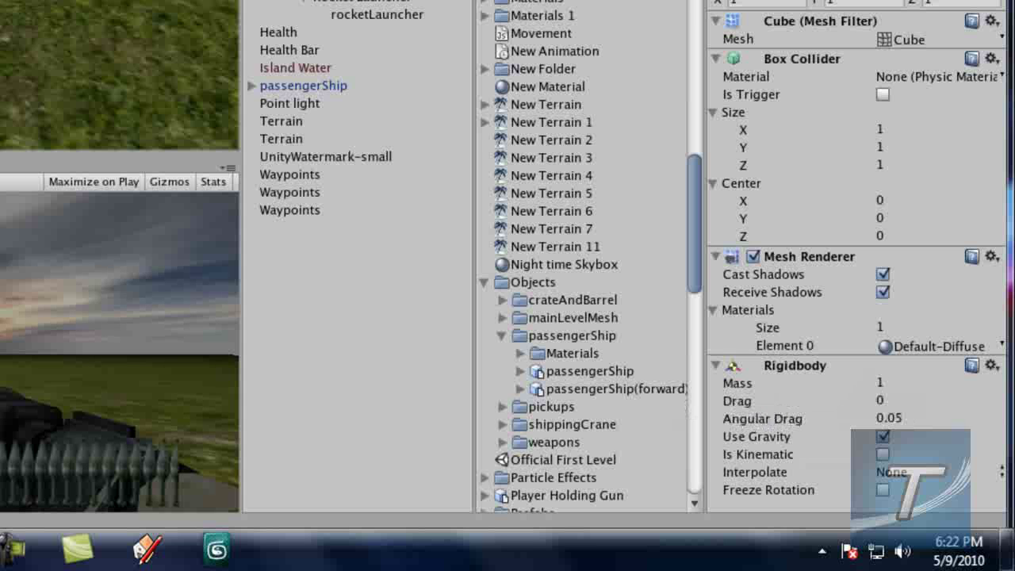
Run the game and shoot the cube with the machine gun to test its Rigidbody physics
key(ctrl+p)
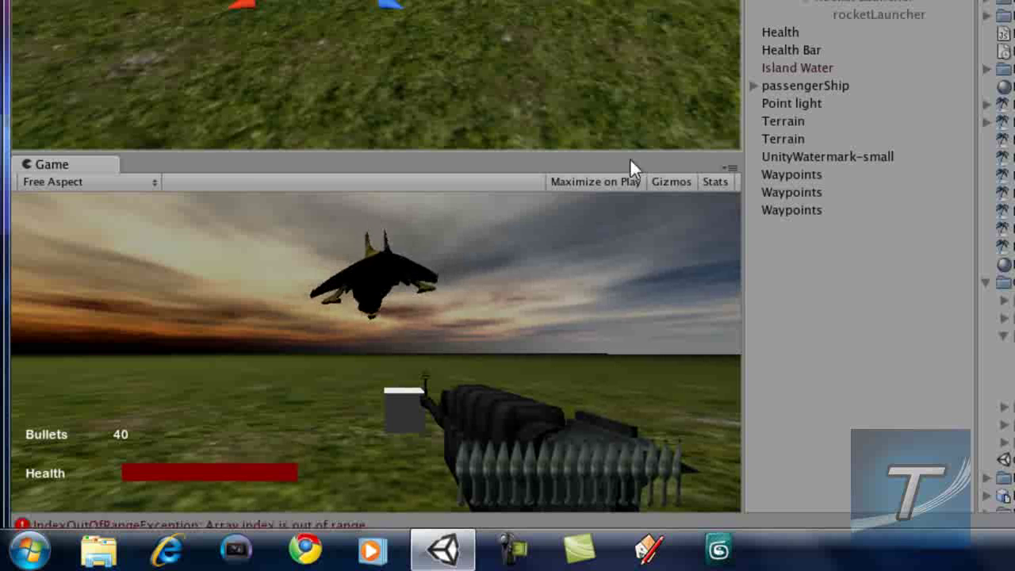
click(587, 197)
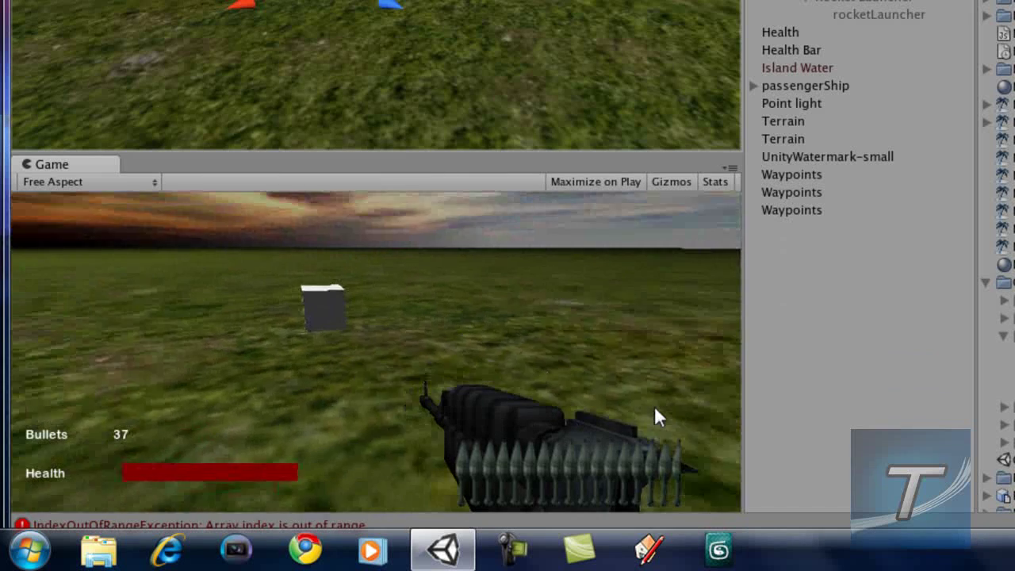
drag(647, 394, 653, 391)
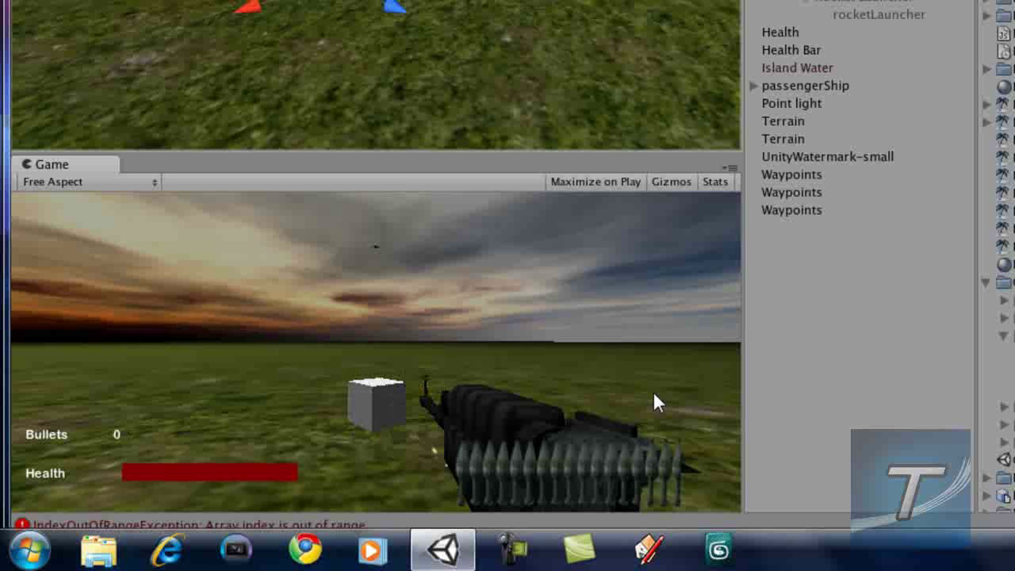
Switch to the rocket launcher and fire several rockets at the cube to test how it reacts to explosions
key(2)
click(653, 402)
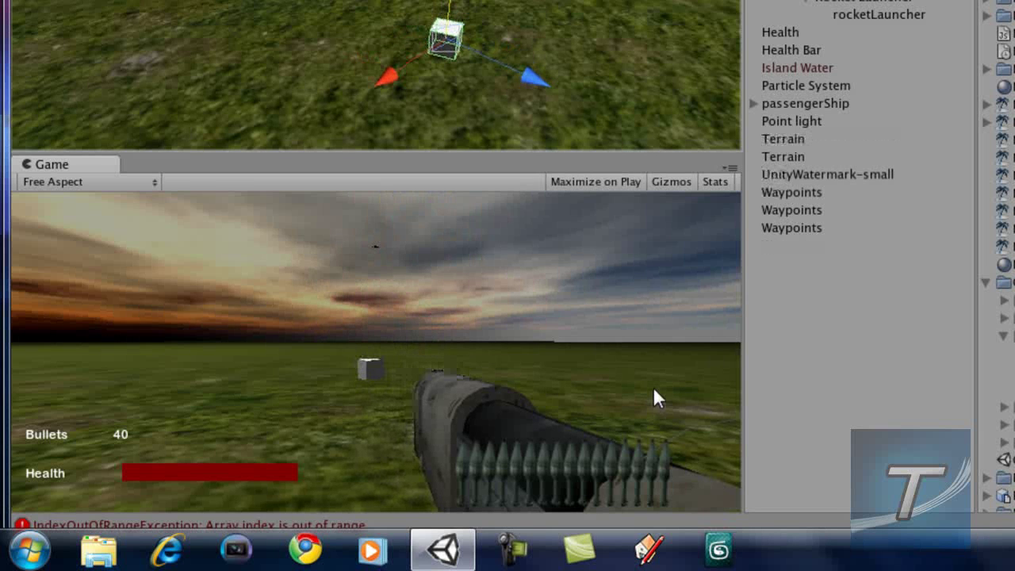
click(653, 386)
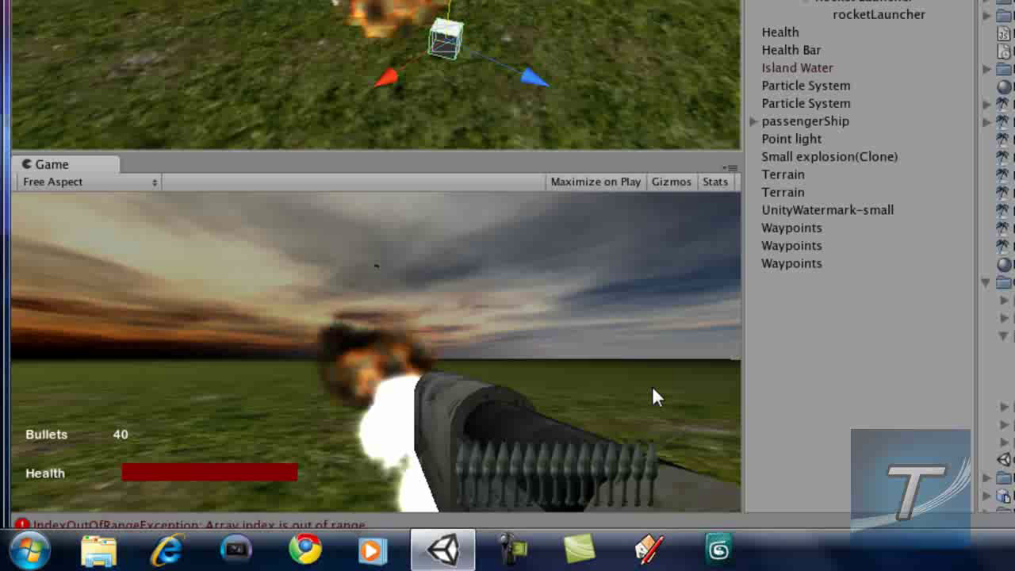
click(651, 386)
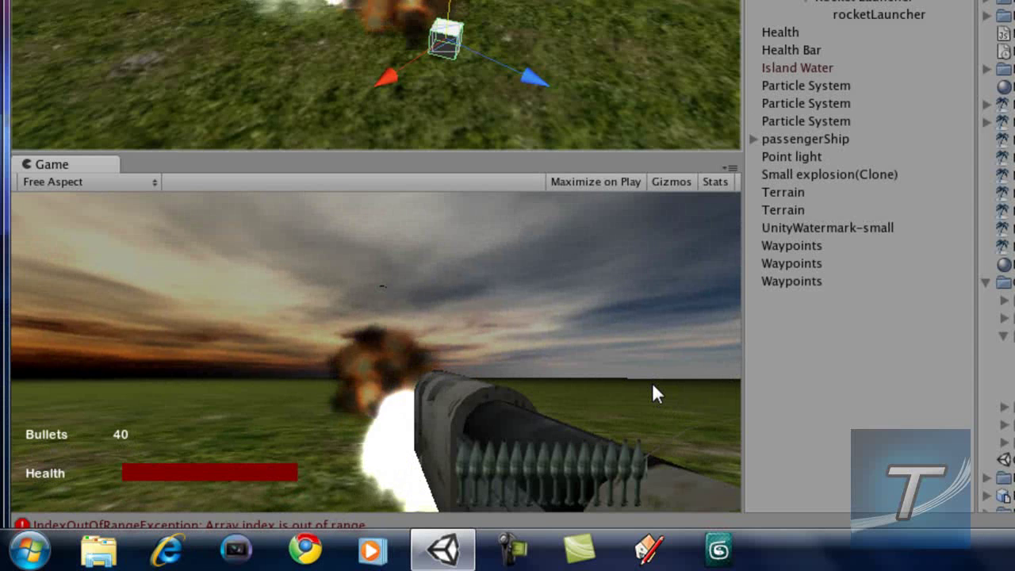
click(652, 382)
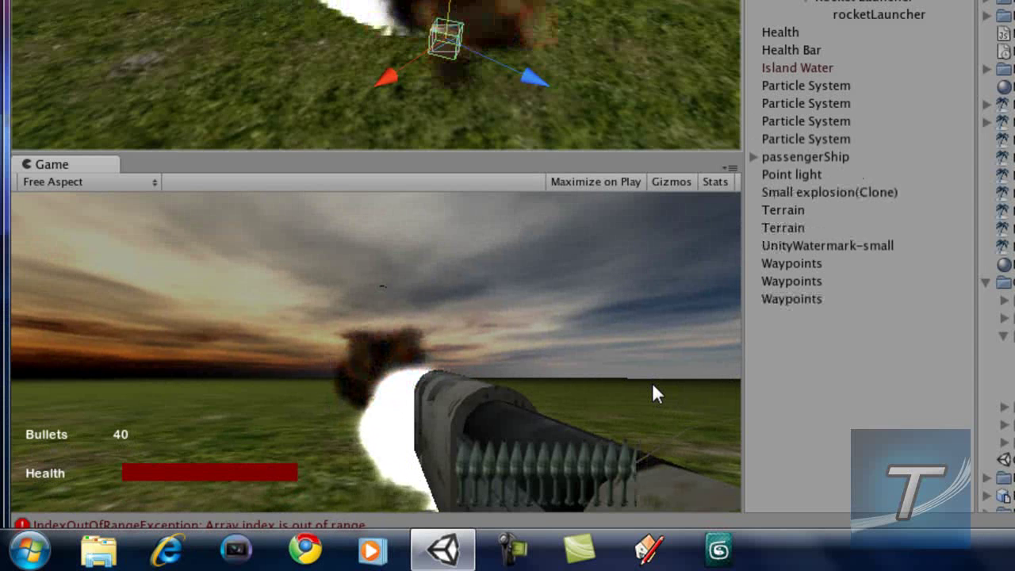
click(651, 379)
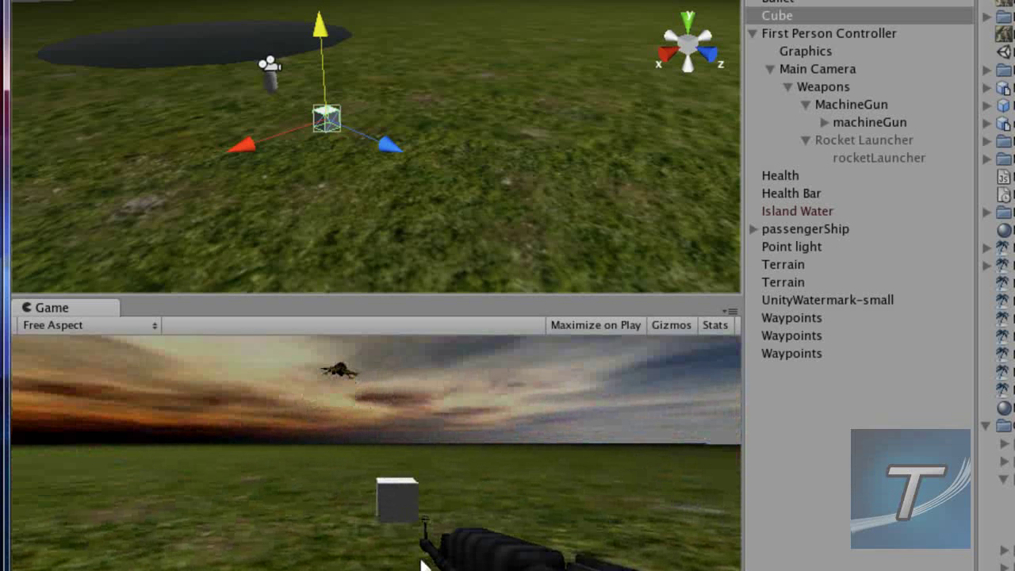
Test the cube's higher drag by firing the machine gun and a rocket at it, and stop the game
click(642, 569)
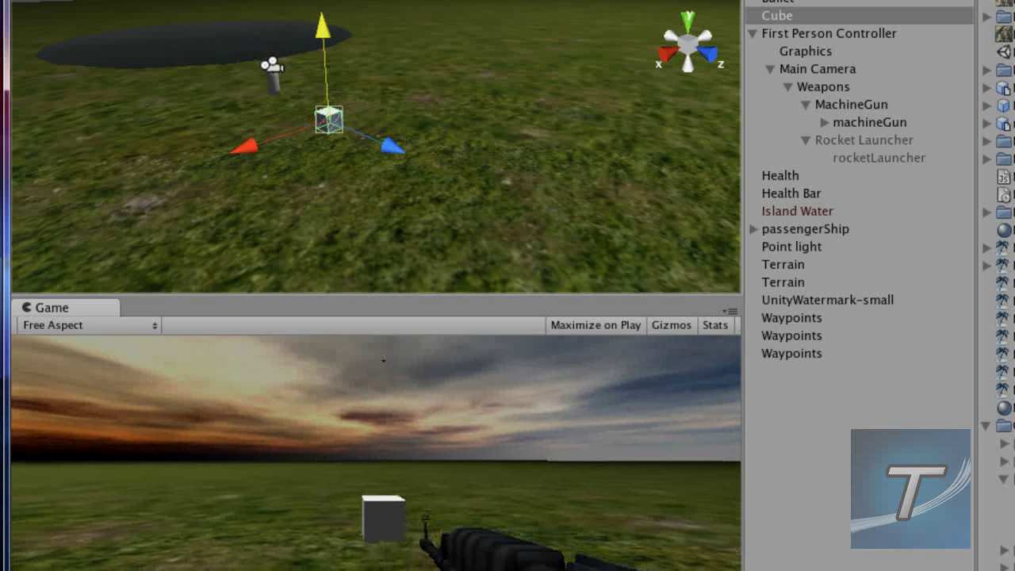
key(2)
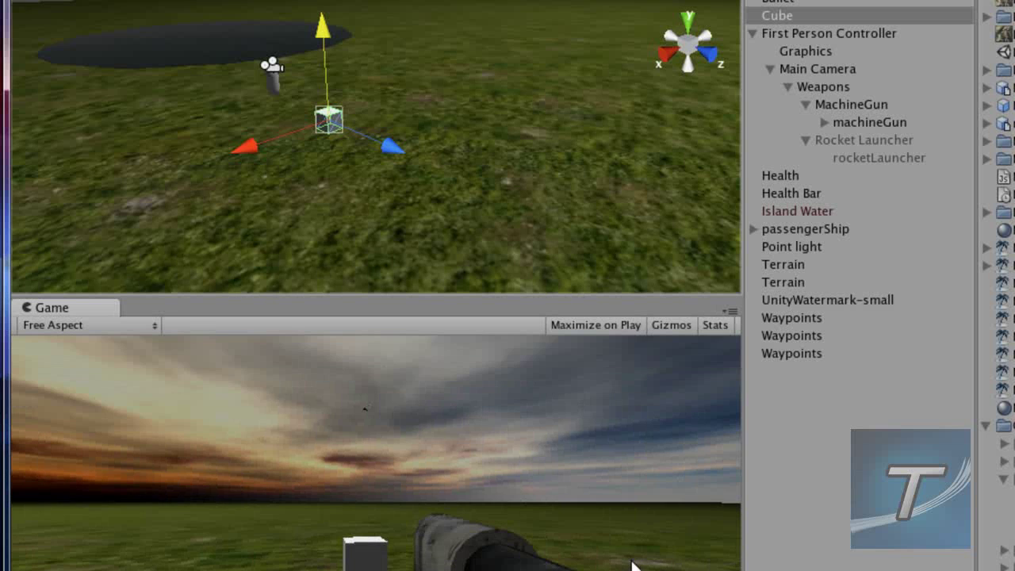
click(628, 564)
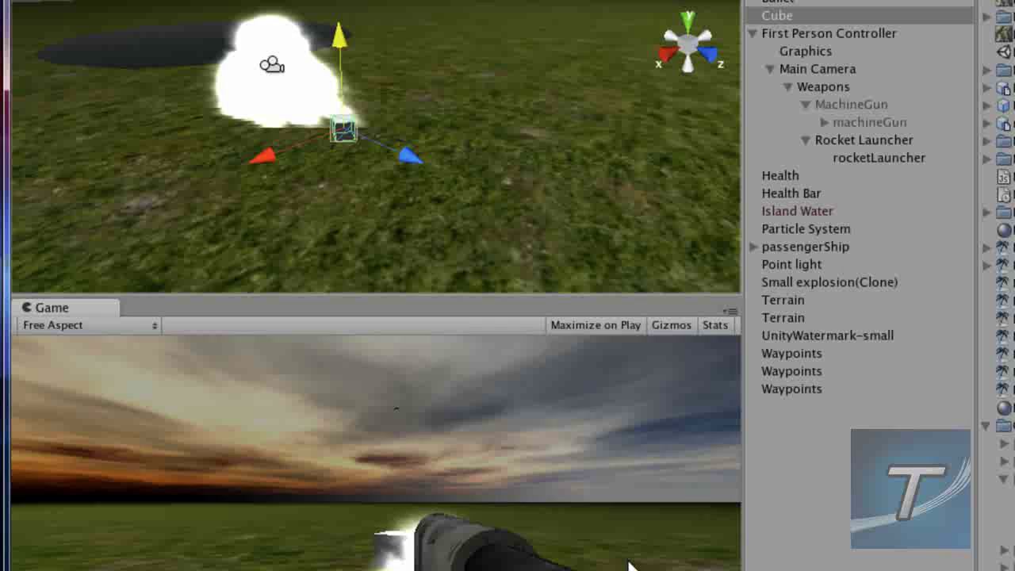
key(super+p)
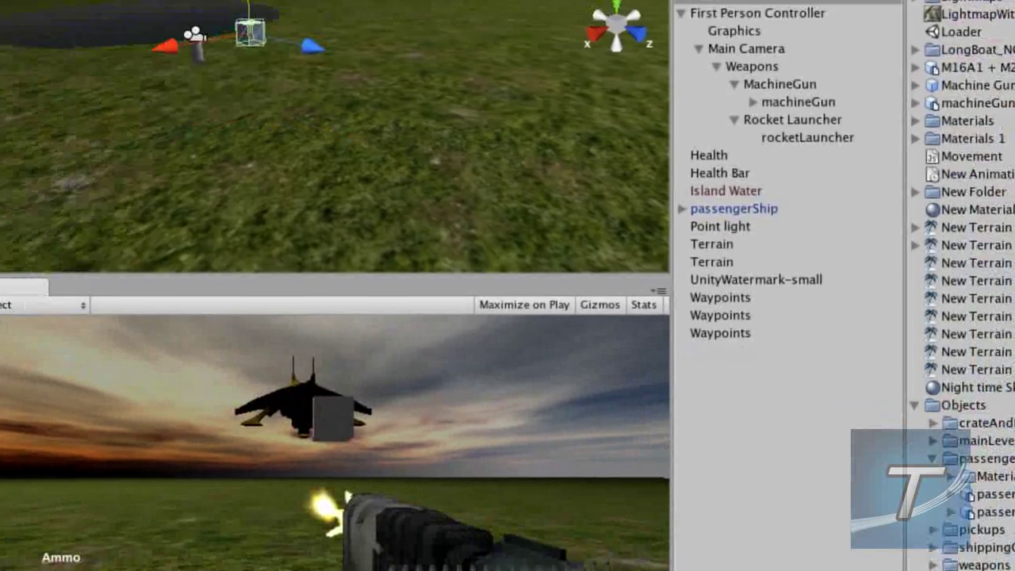
Set the Drag of the cube's Rigidbody back to 0
click(939, 403)
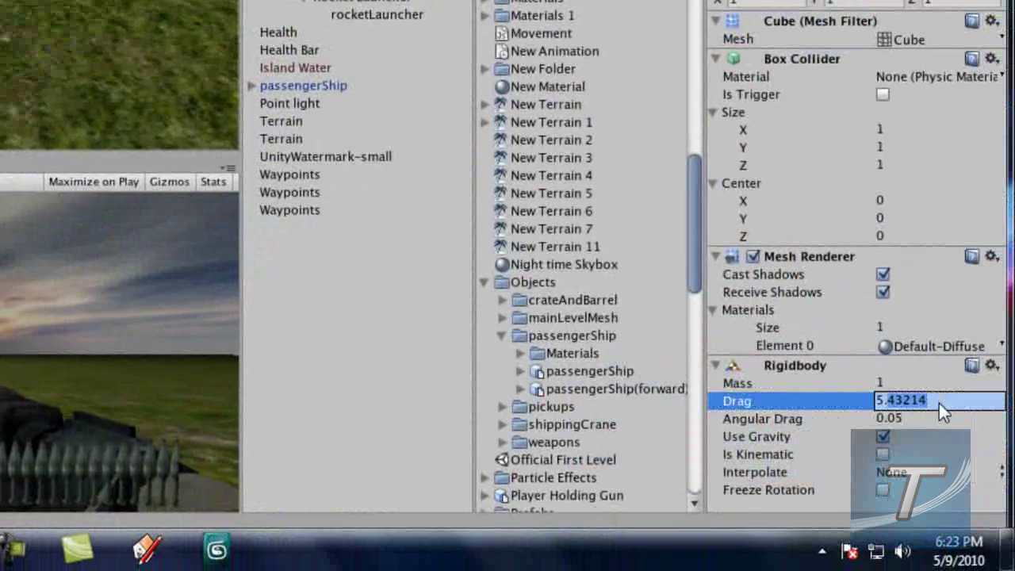
click(797, 396)
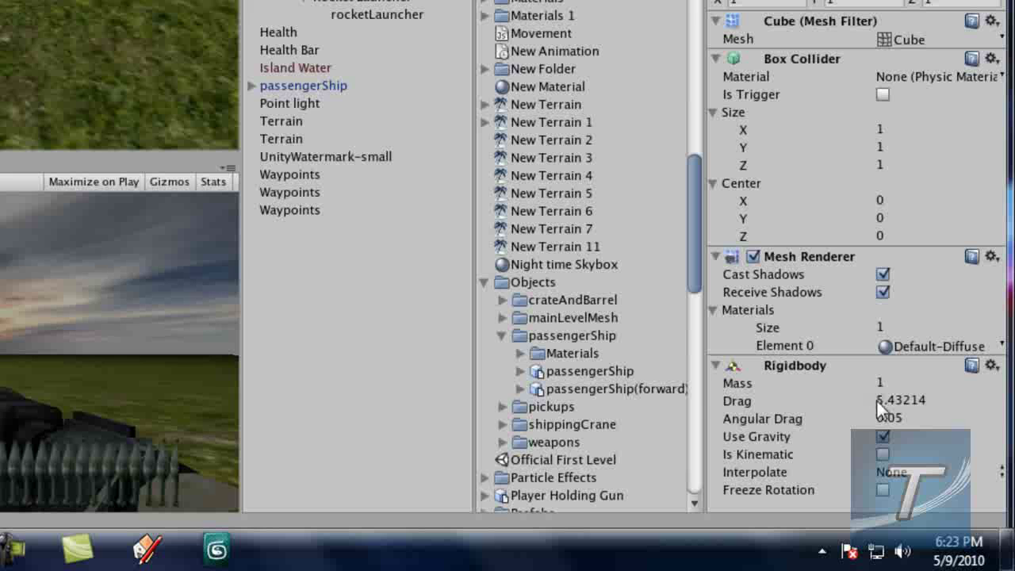
click(877, 401)
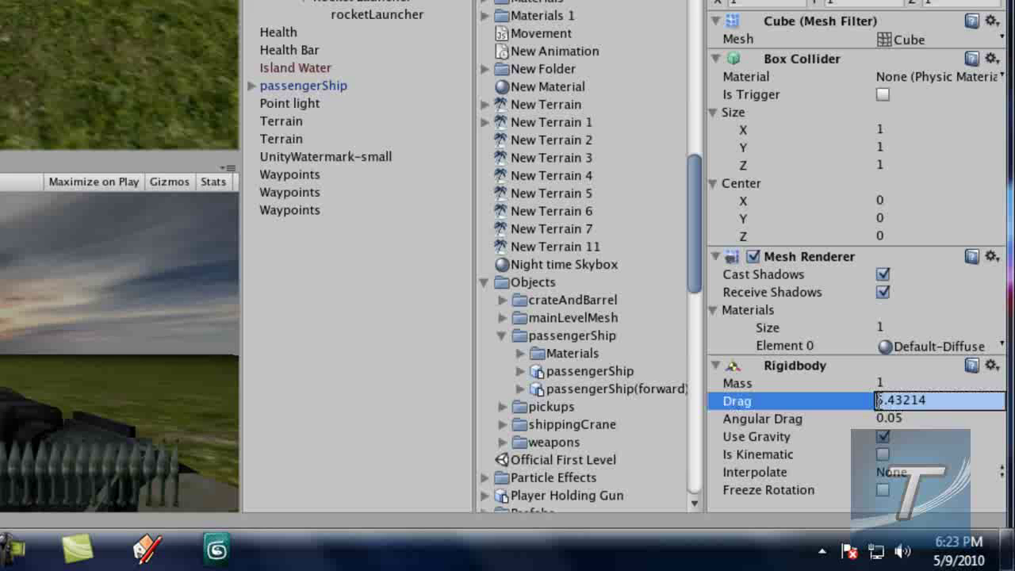
click(855, 398)
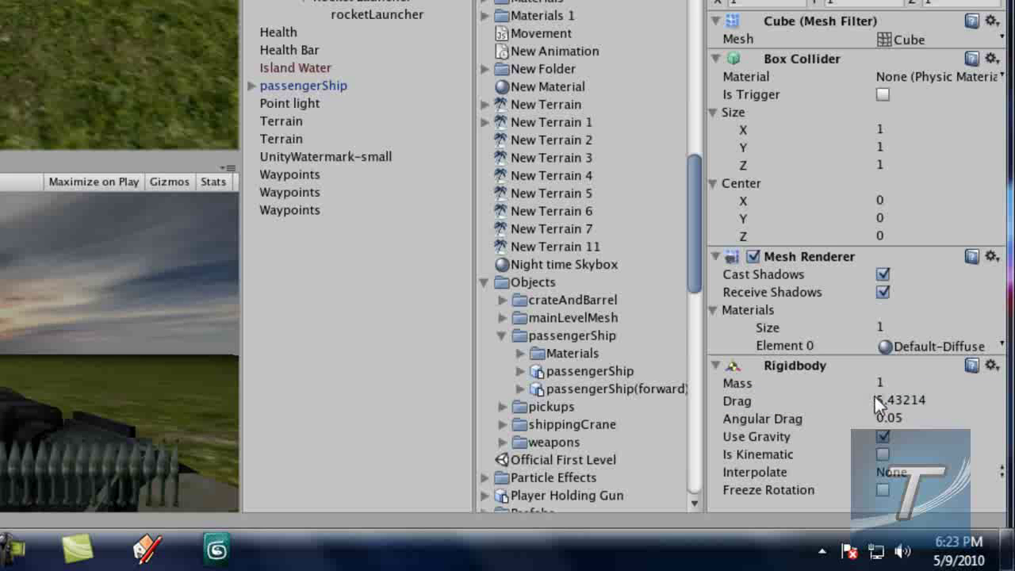
drag(809, 402, 281, 390)
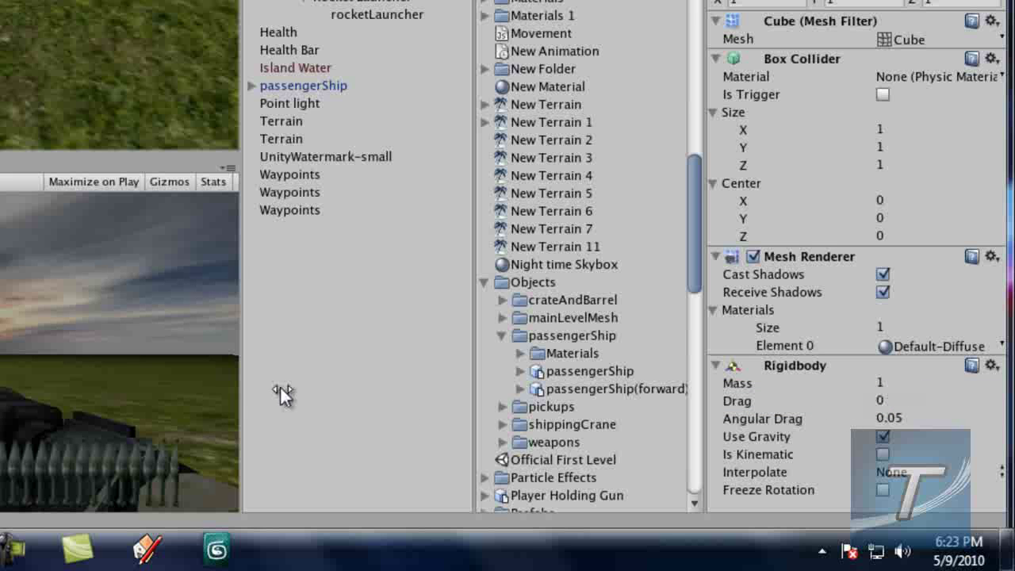
Turn off Use Gravity on the cube's Rigidbody and run the game to shoot the cube with the machine gun
click(797, 436)
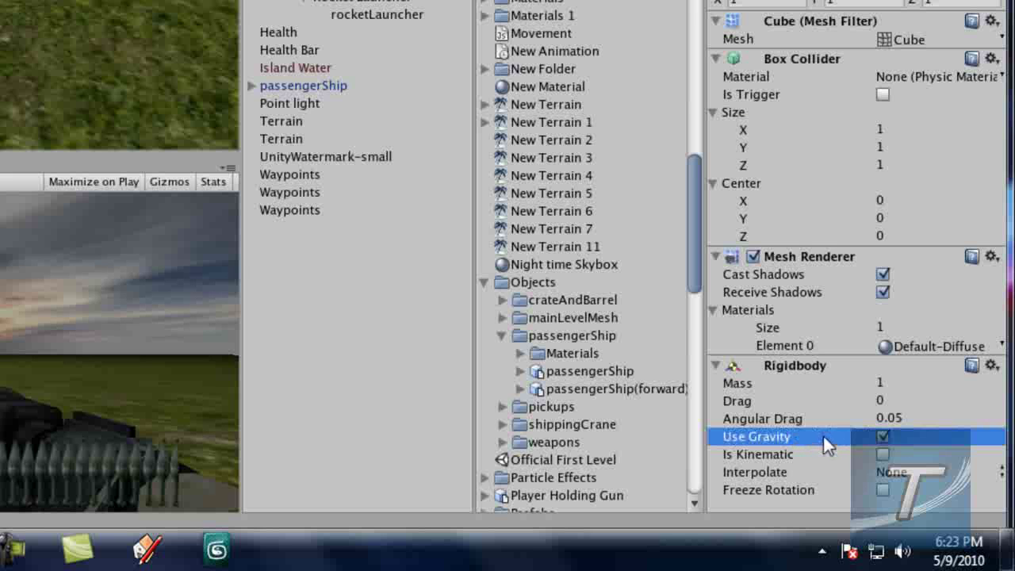
click(883, 440)
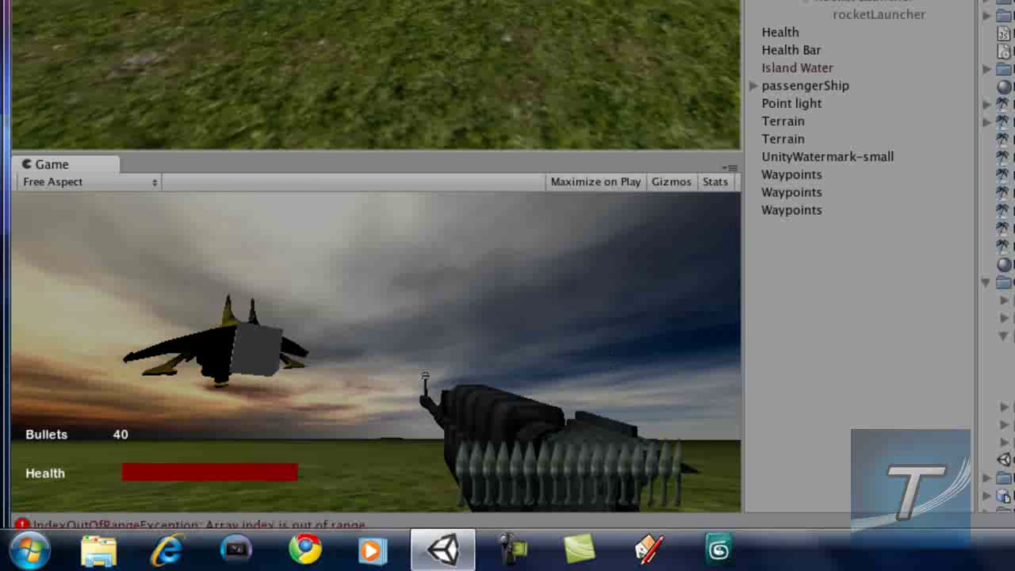
click(371, 381)
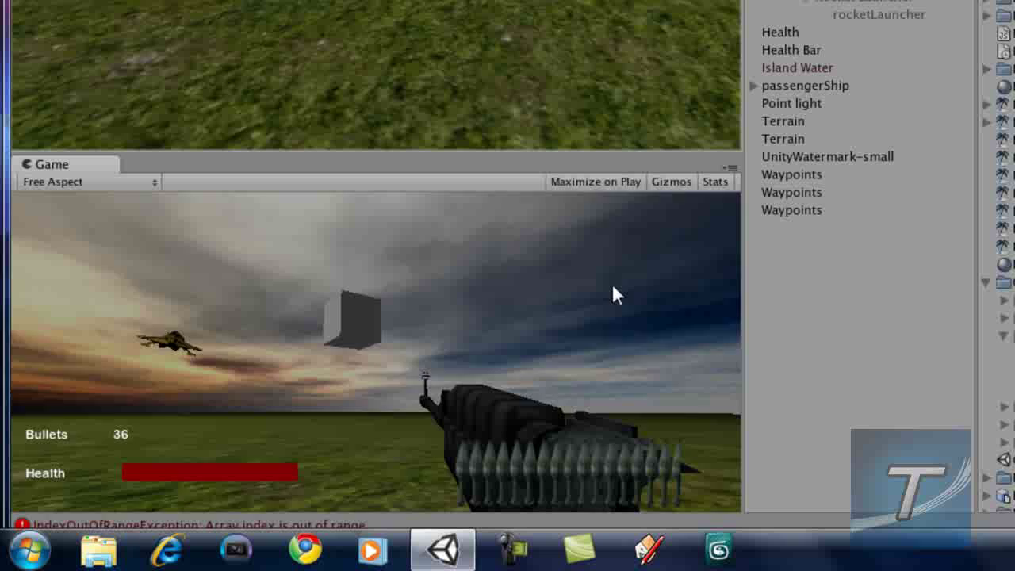
Fire the machine gun and a rocket at the floating cube to test how it reacts with gravity turned off
click(617, 277)
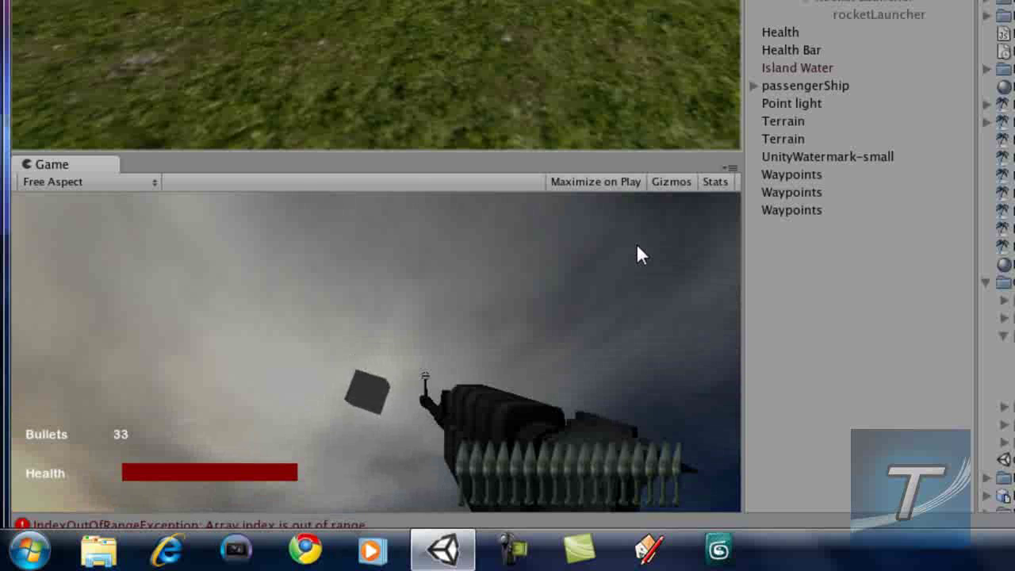
key(2)
click(635, 242)
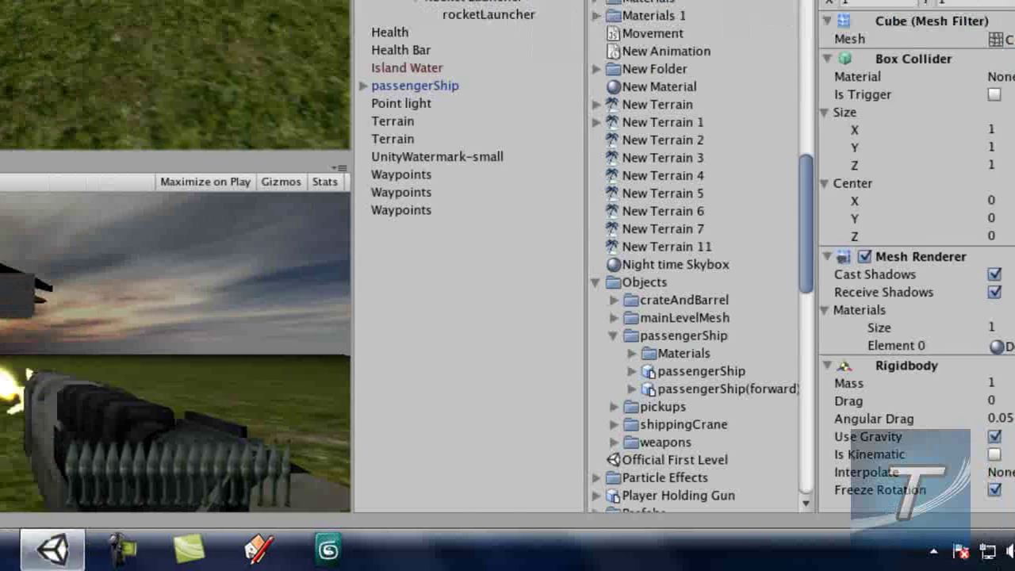
Switch to the rocket launcher, fire several rockets at the cube to test Freeze Rotation, and stop the game
key(2)
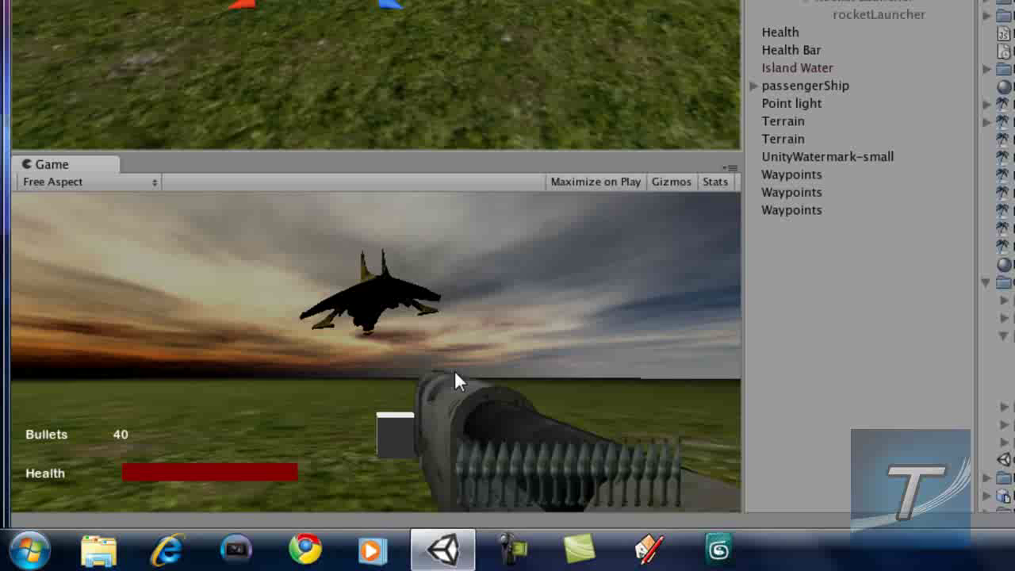
click(457, 373)
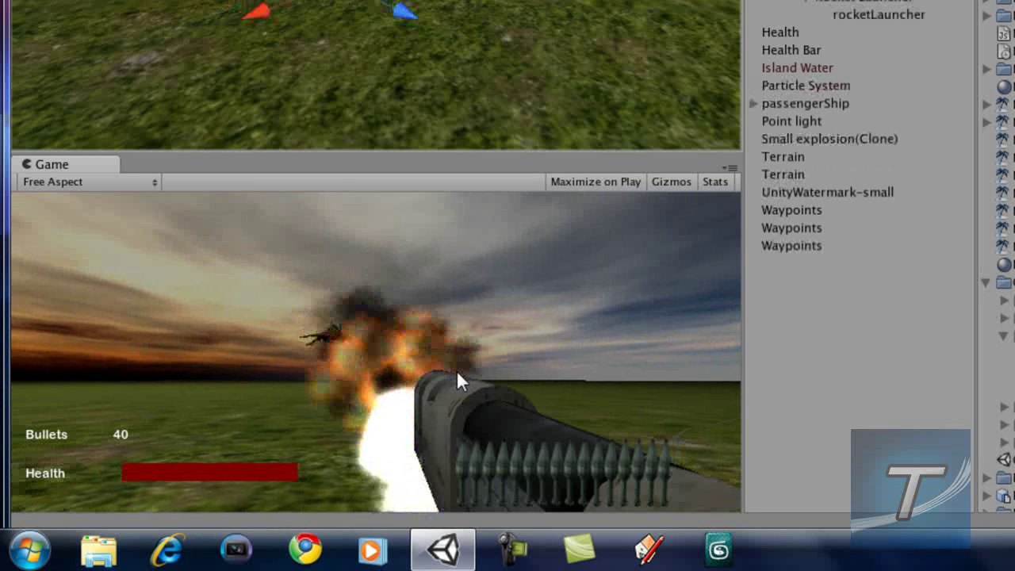
click(457, 373)
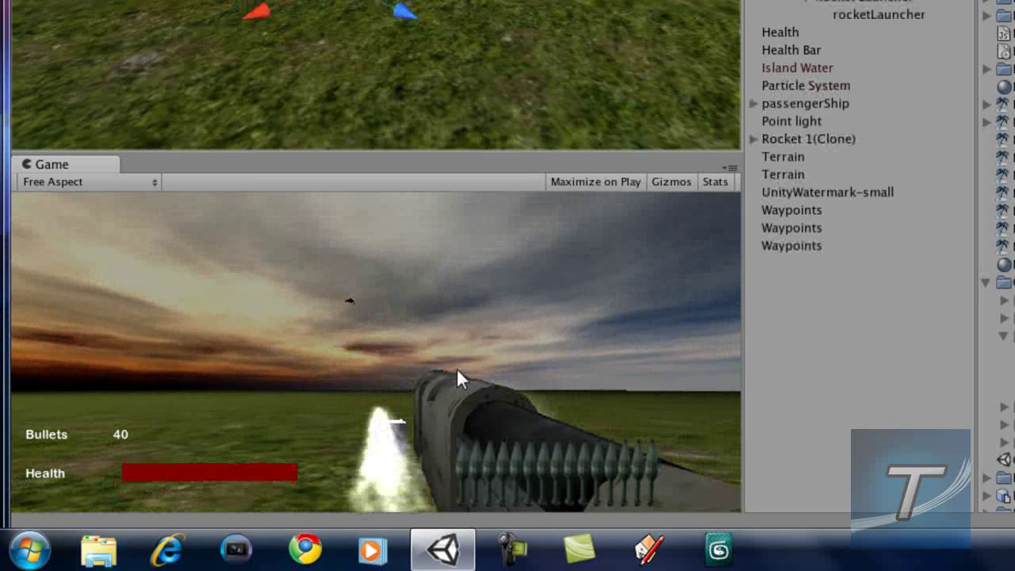
click(457, 375)
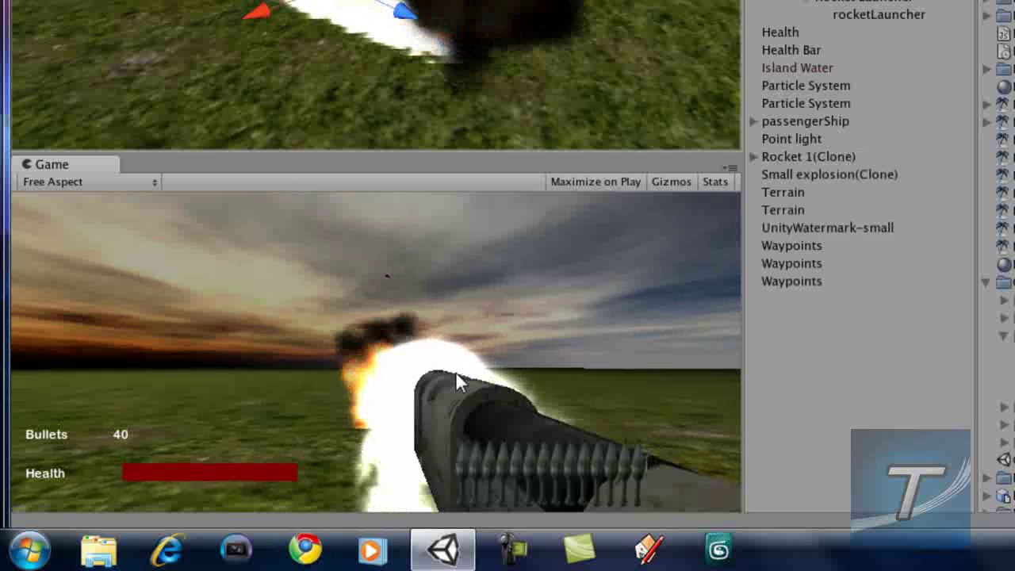
click(458, 374)
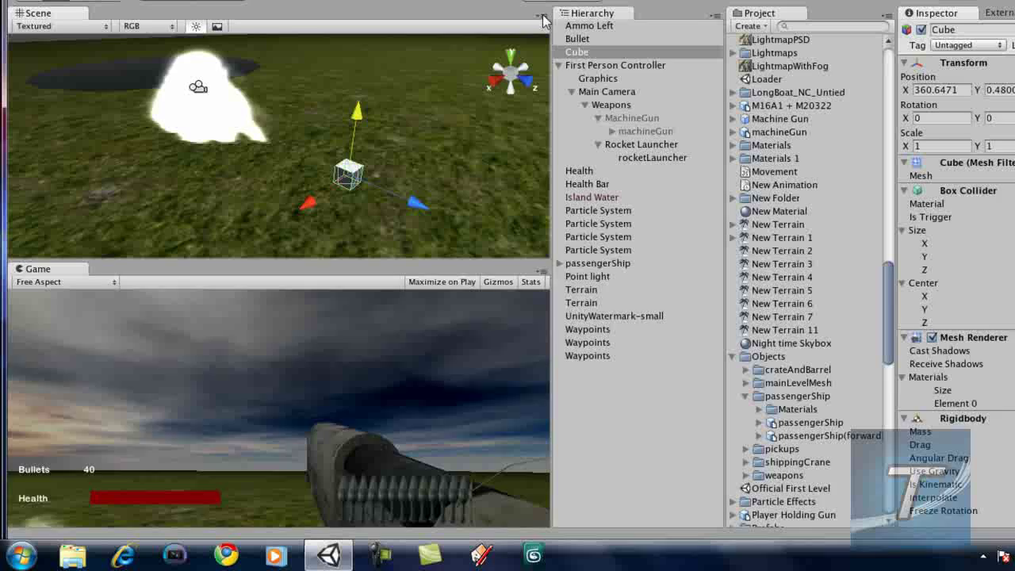
key(ctrl+p)
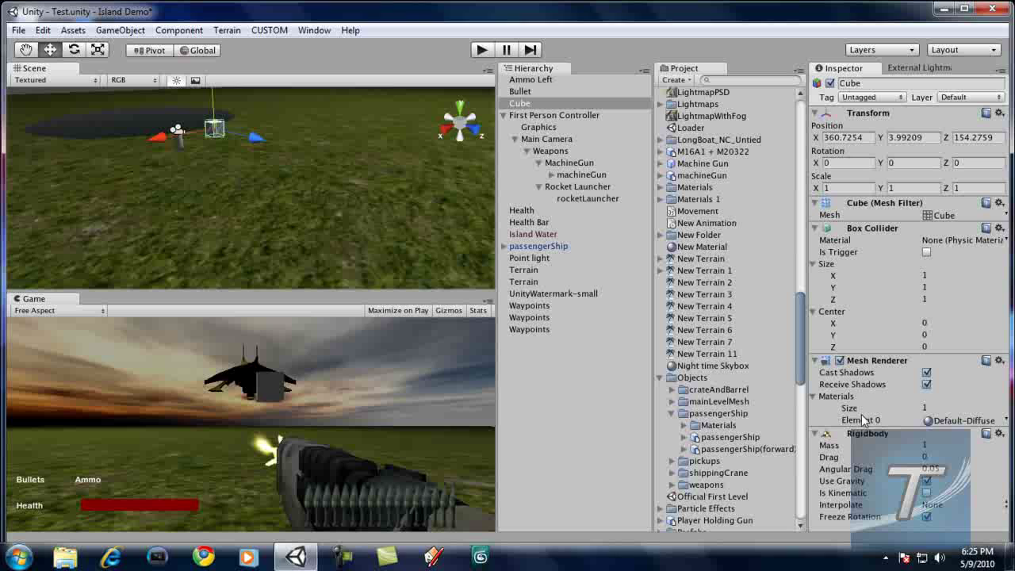
Remove the Rigidbody component from the cube
right_click(902, 435)
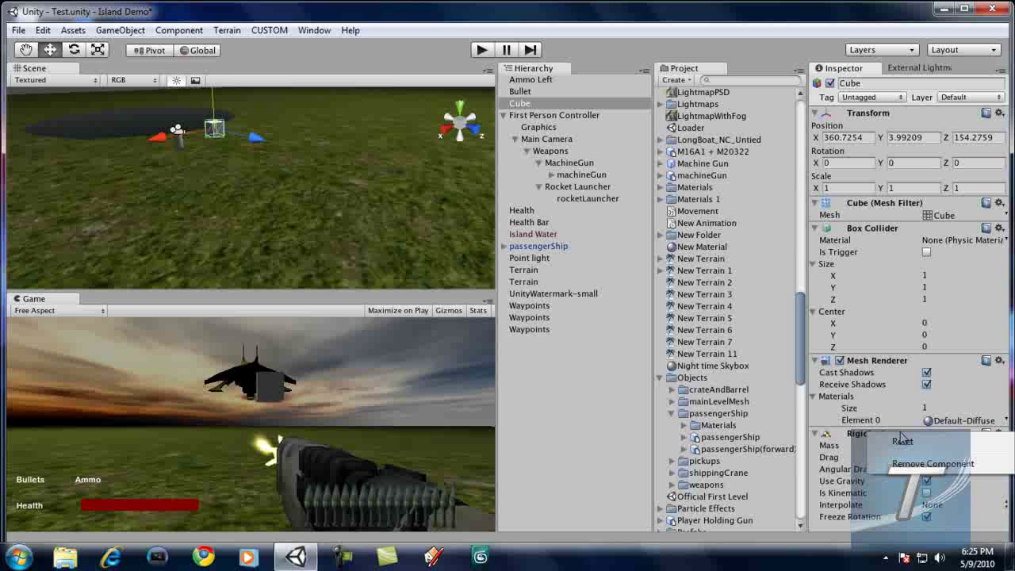
click(916, 467)
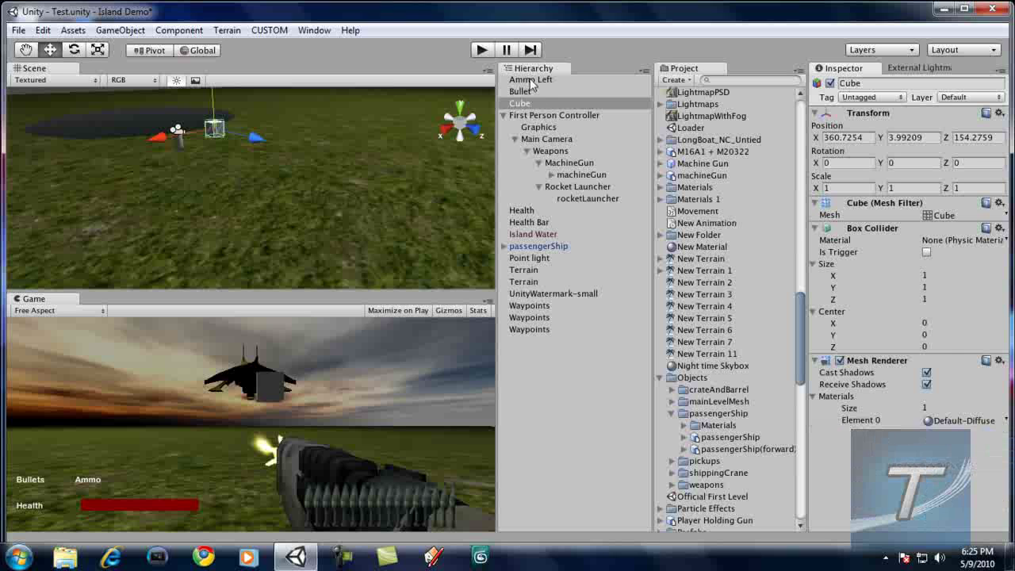
Select the passengerShip and set both its Animation clip and the Element 0 animation to None
right_drag(211, 213, 476, 123)
click(356, 133)
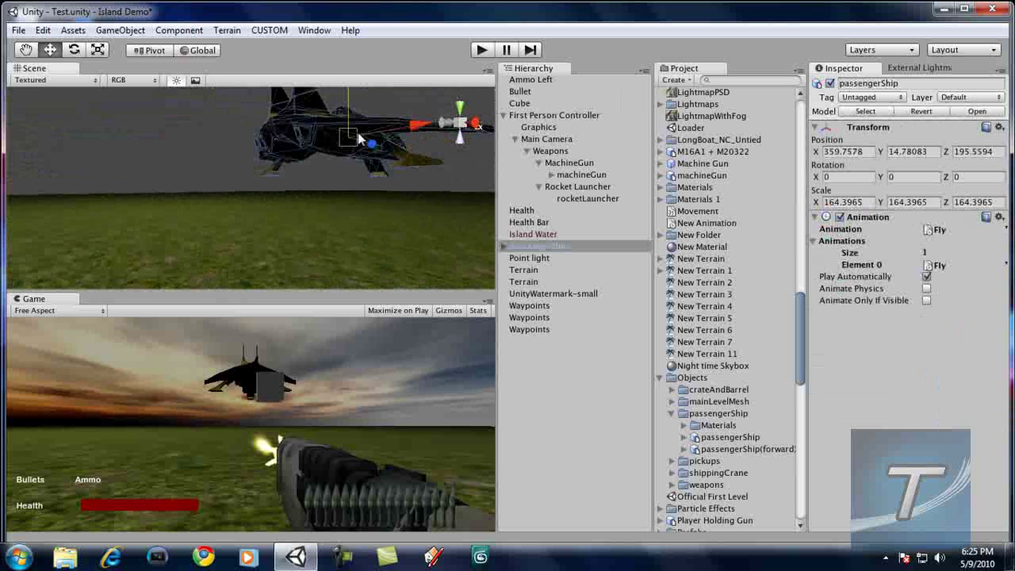
click(563, 247)
click(1004, 229)
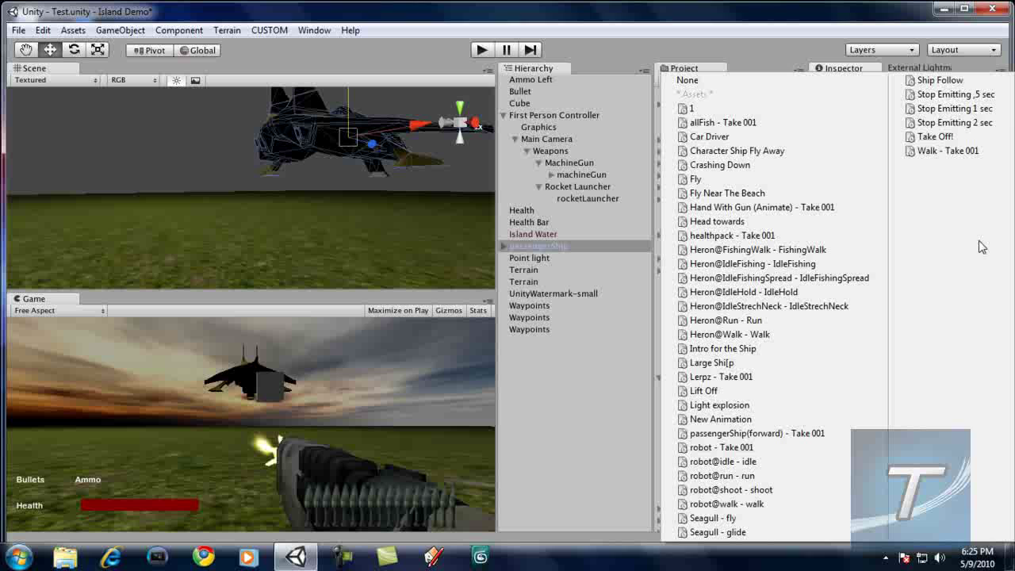
click(725, 81)
click(1004, 265)
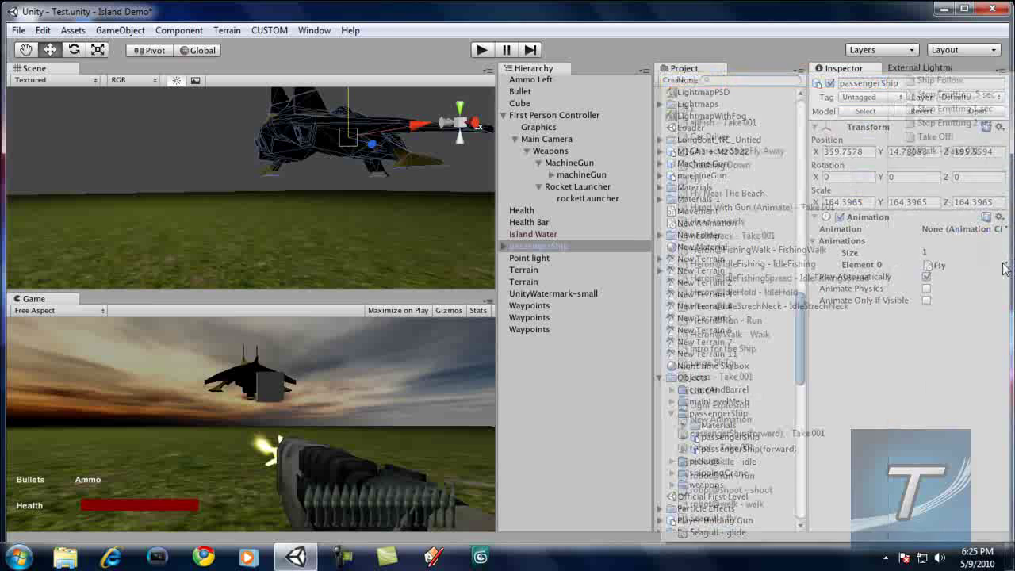
click(696, 79)
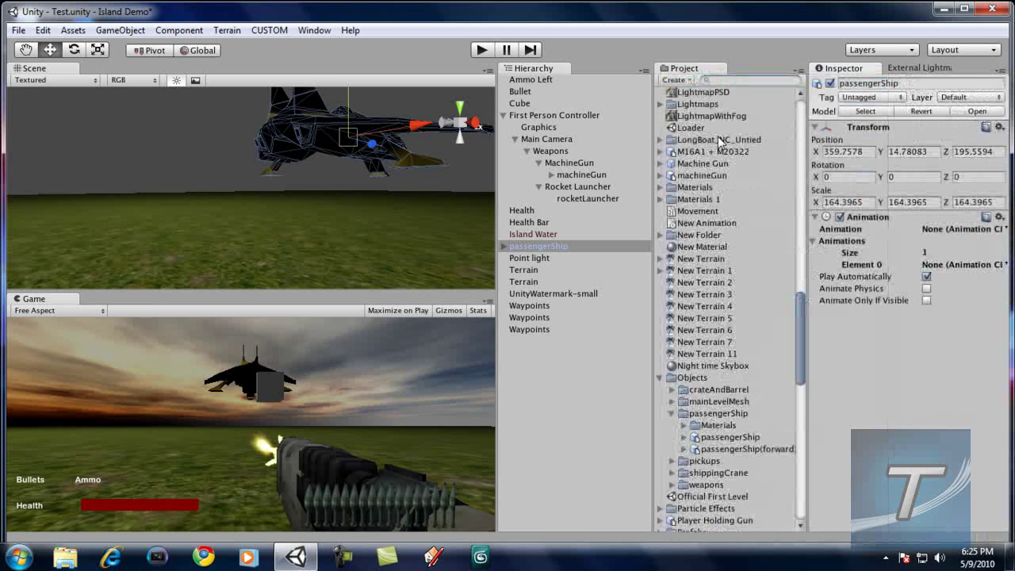
Add a Rigidbody to the passengerShip, accepting the loss of the prefab parent, and briefly play-test how gravity affects it
click(120, 30)
mouse_move(179, 31)
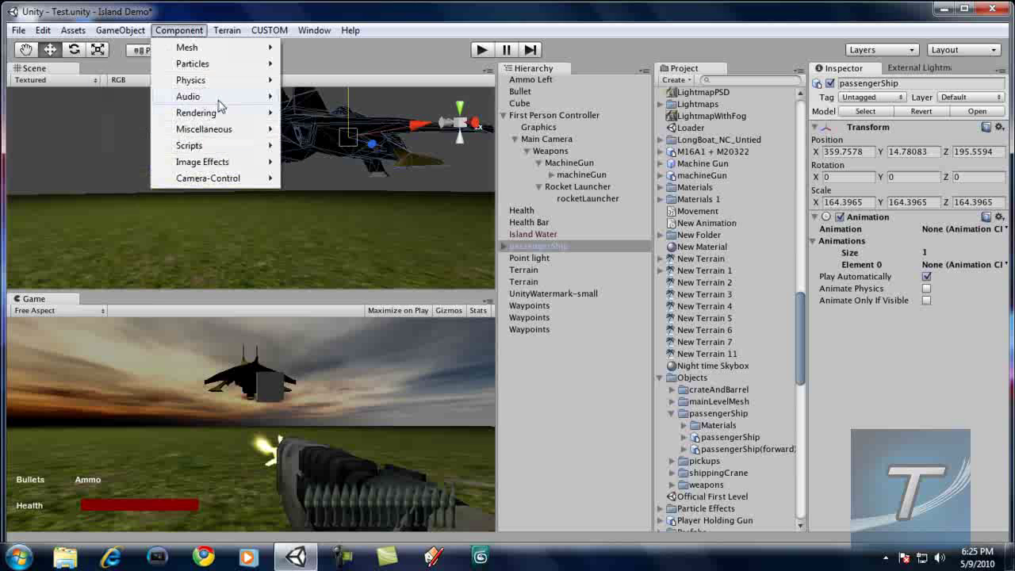
mouse_move(226, 85)
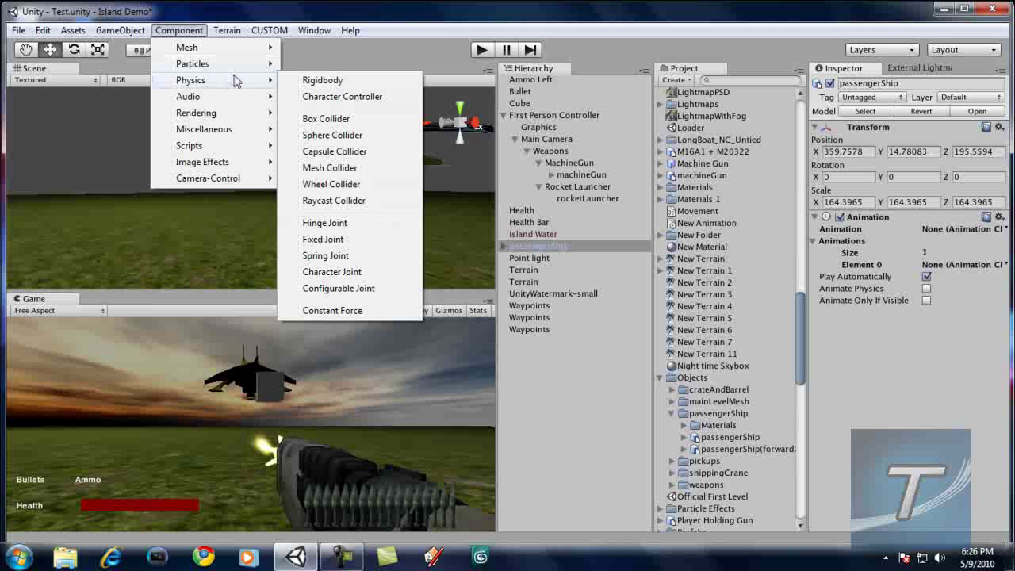
click(333, 84)
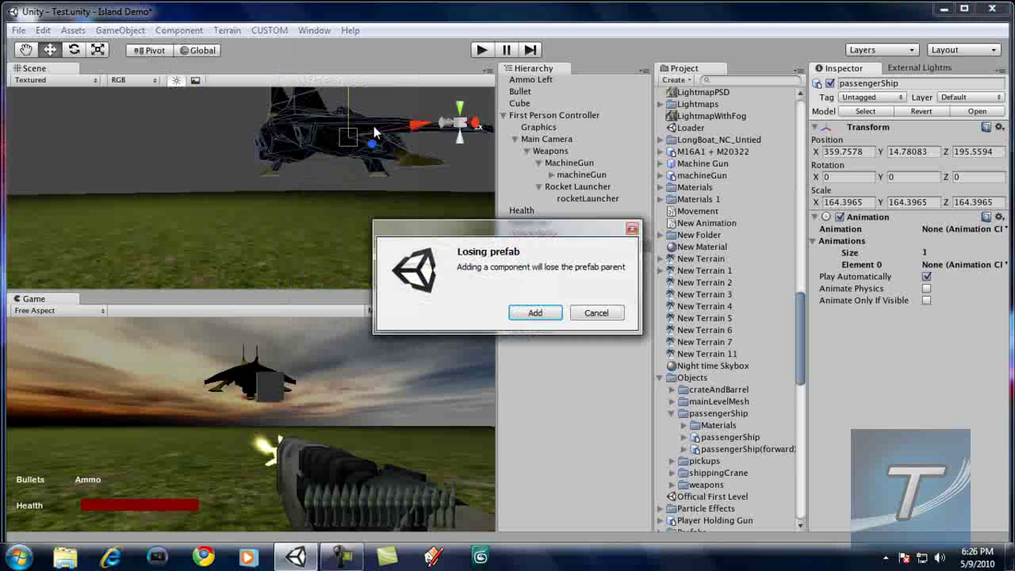
click(535, 313)
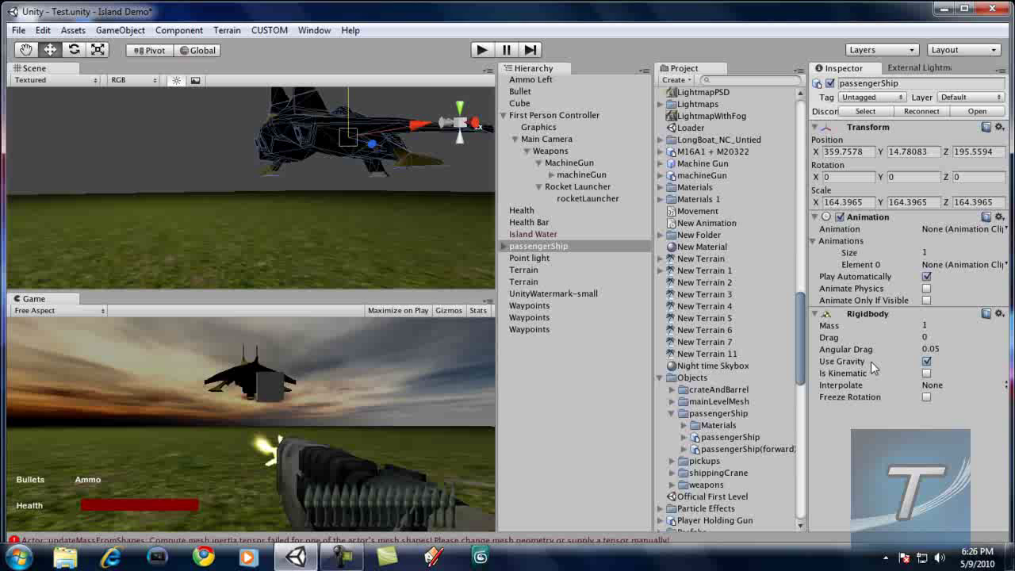
click(482, 50)
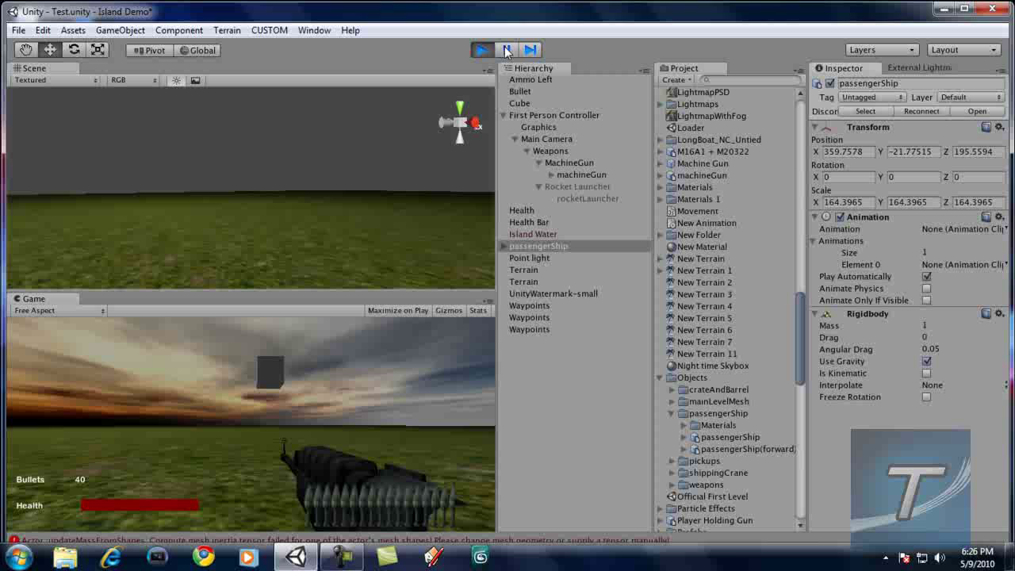
click(485, 50)
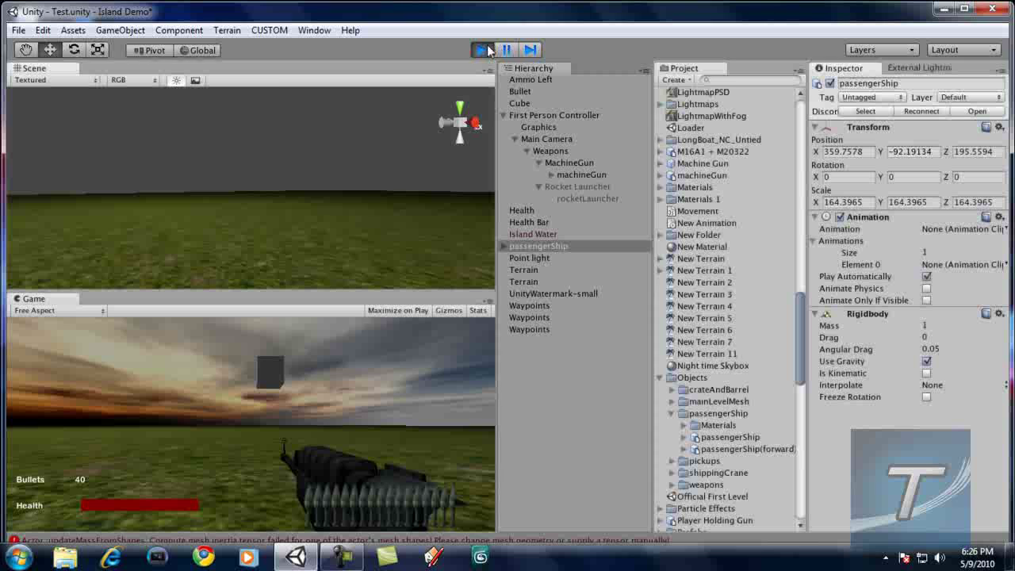
Add a Mesh Collider to the passengerShip with the Metal material and with Smooth Sphere Collisions and Convex enabled
click(157, 32)
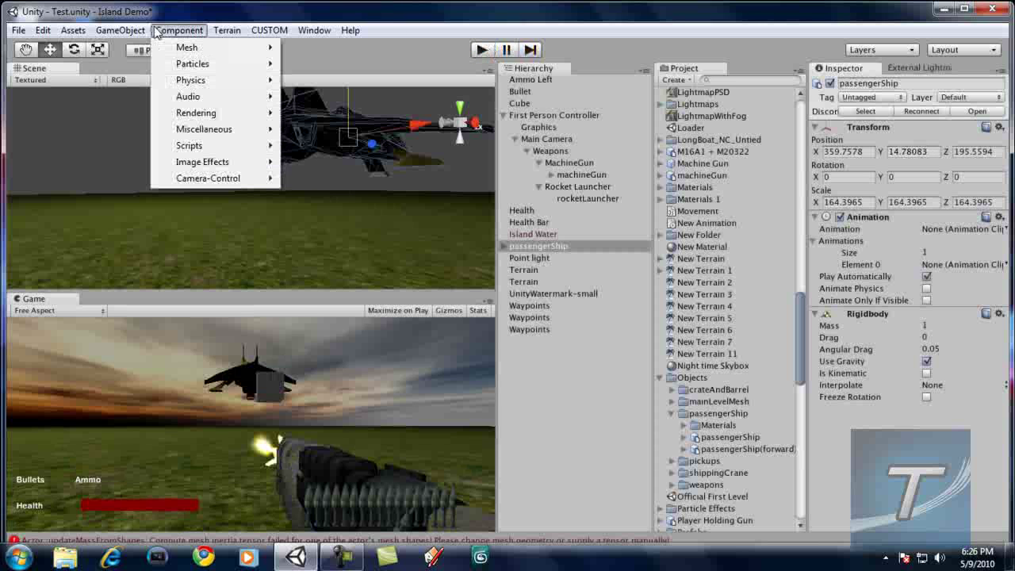
mouse_move(195, 80)
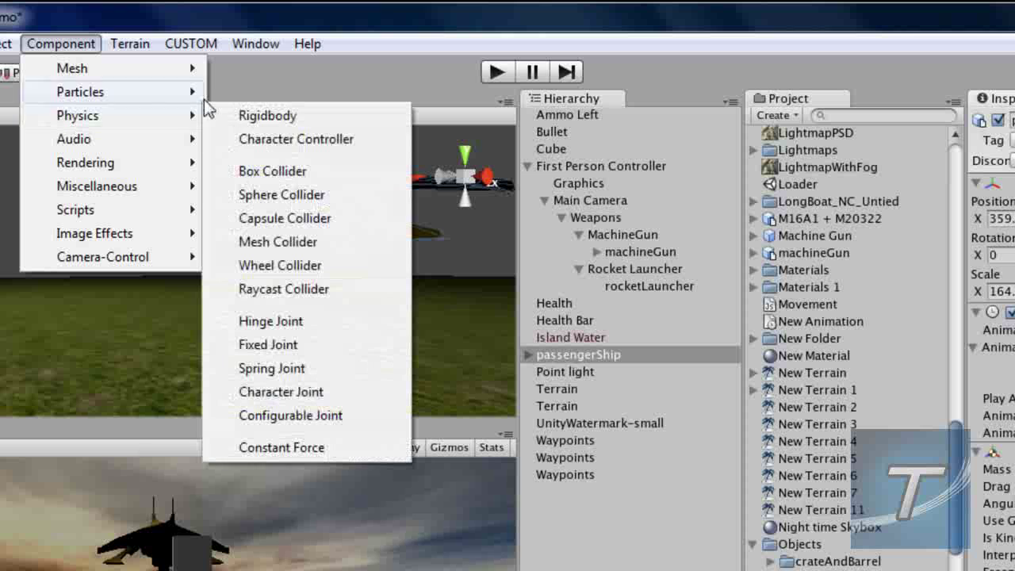
click(325, 249)
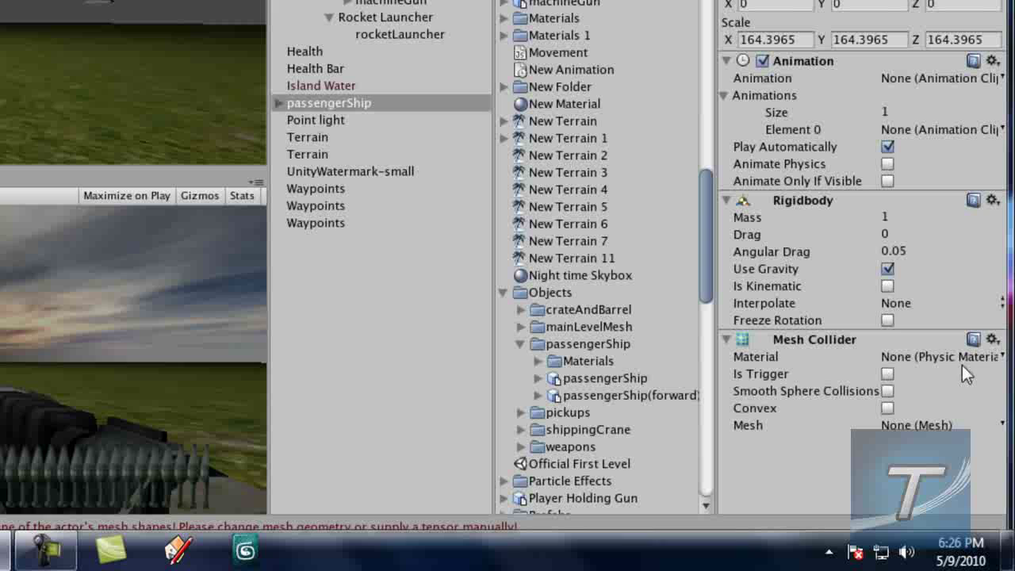
click(1000, 358)
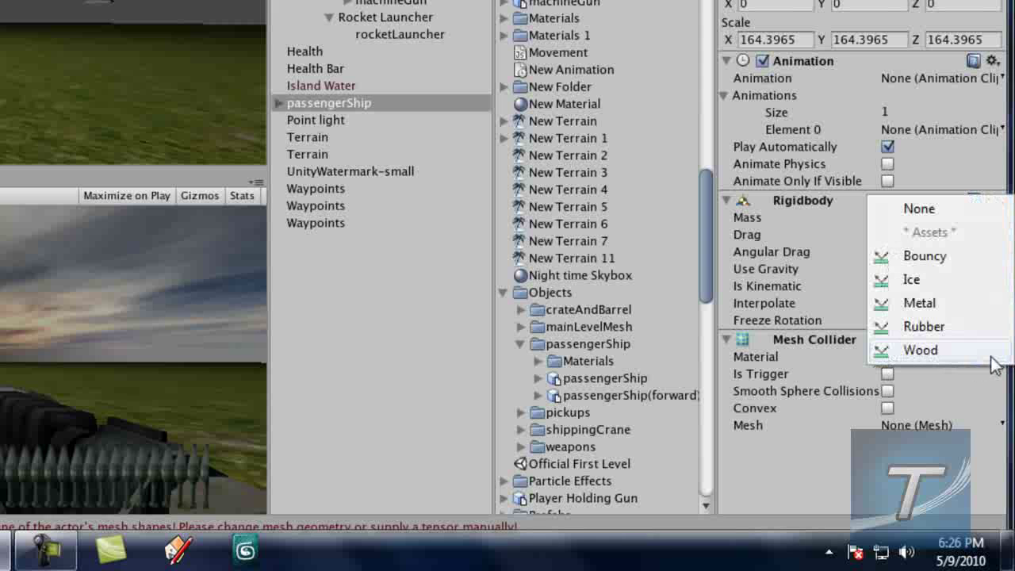
click(944, 303)
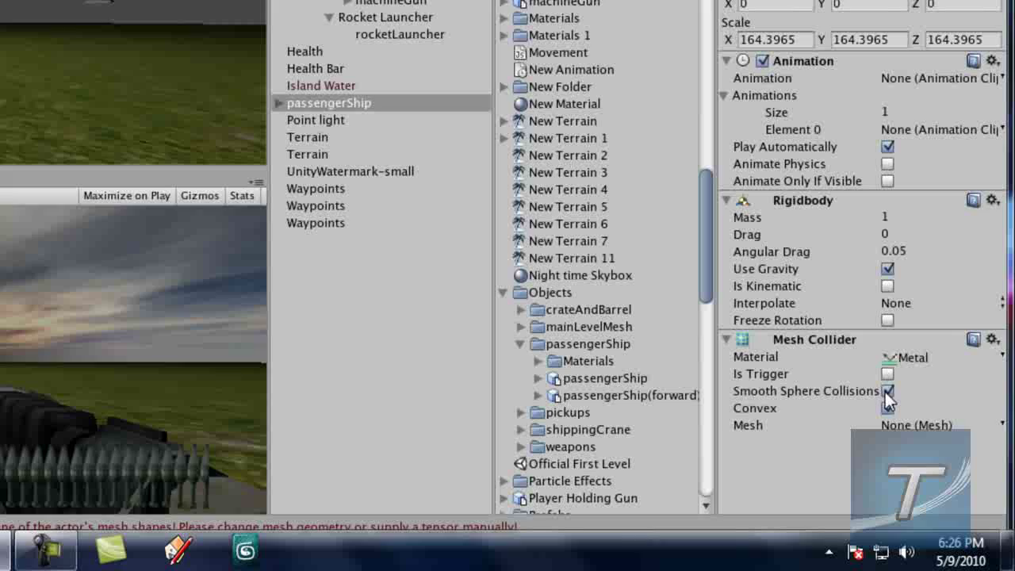
Look through the meshes available for the collider, and search the project assets for "pass" to locate the passengerShip folder
click(1002, 425)
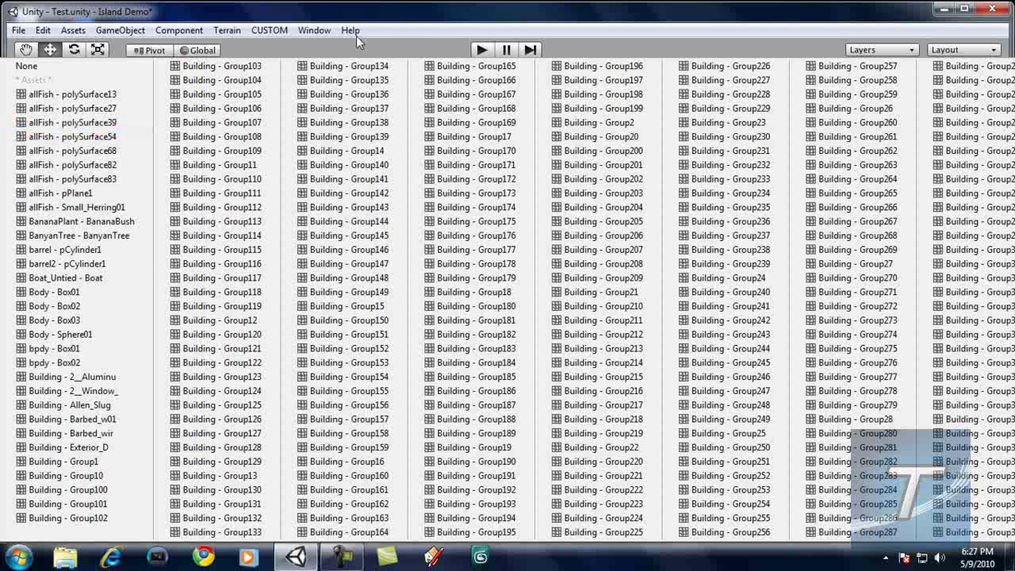
click(423, 23)
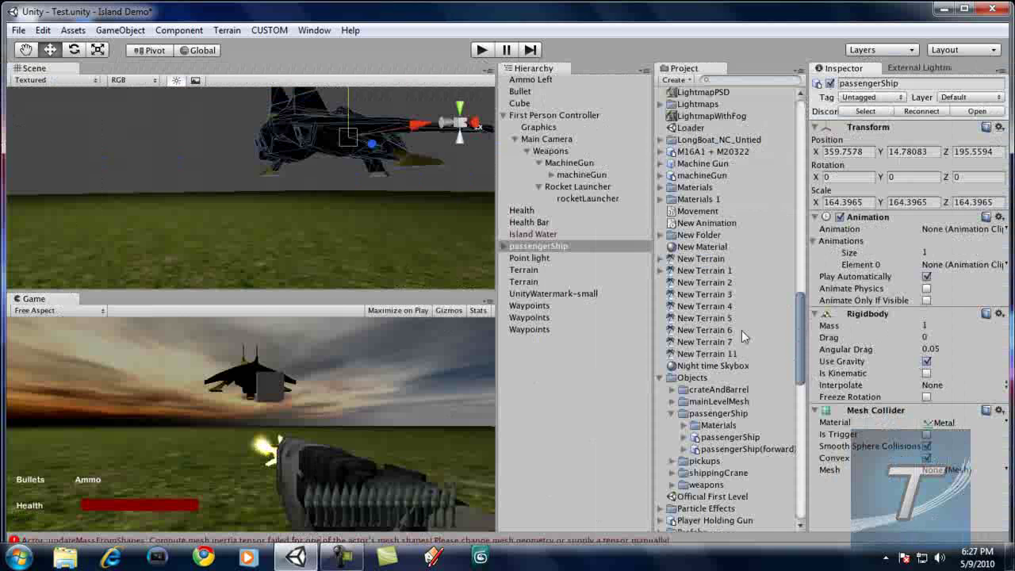
click(738, 80)
text(pass)
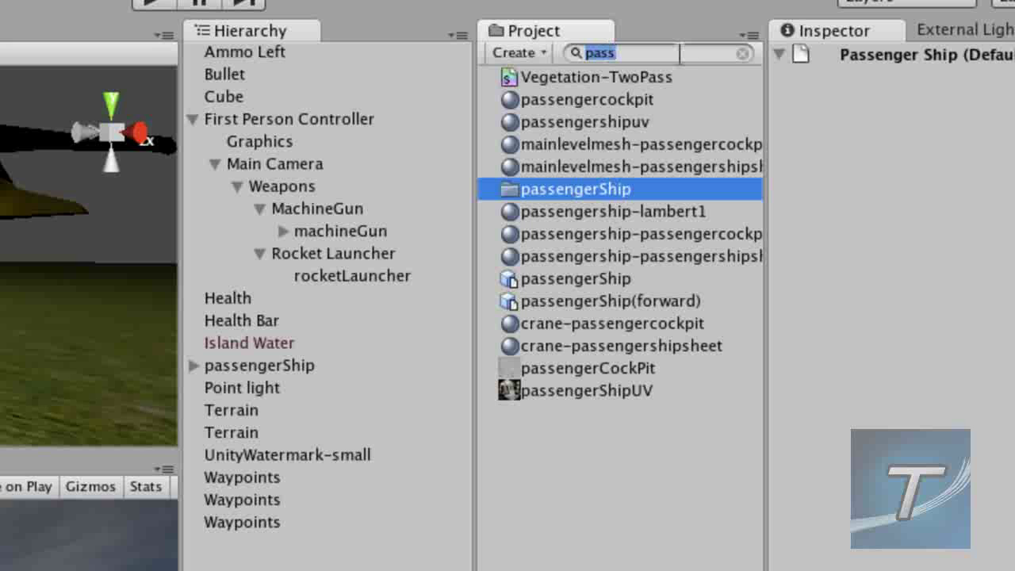
key(BackSpace)
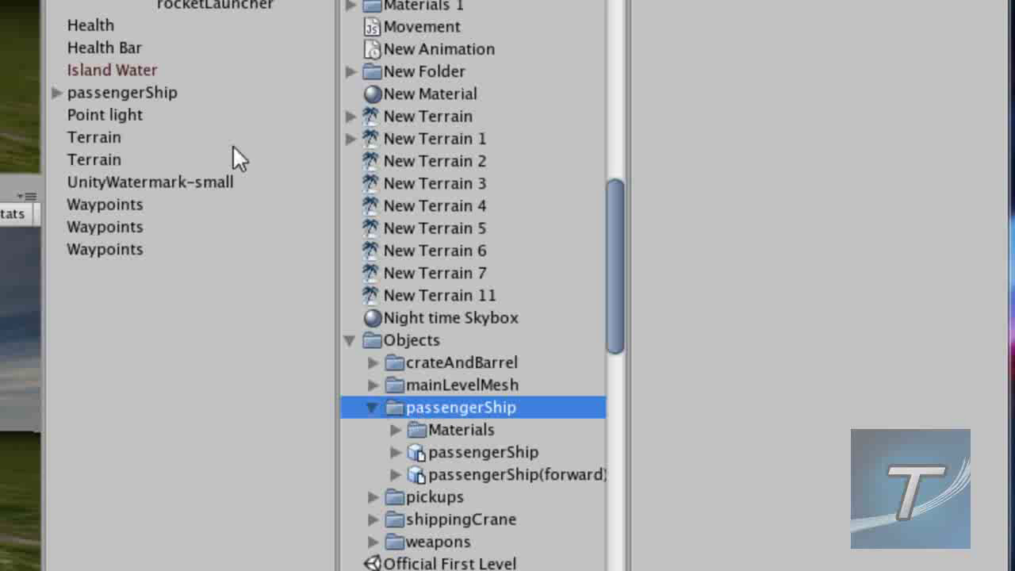
Expand the passengerShip model in the project and examine its polySurface139 and polySurface141 meshes
click(444, 456)
click(398, 450)
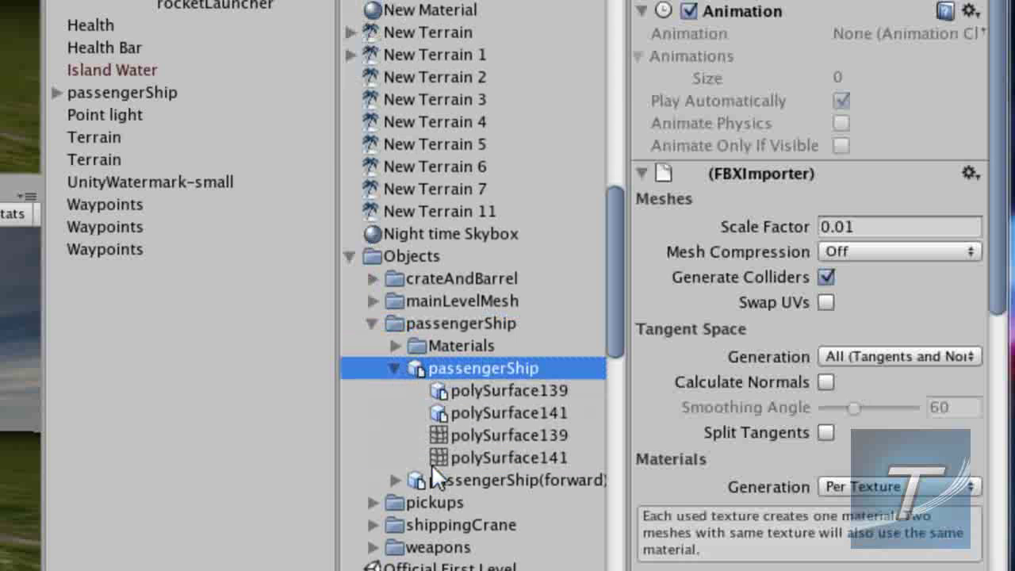
click(502, 436)
click(501, 455)
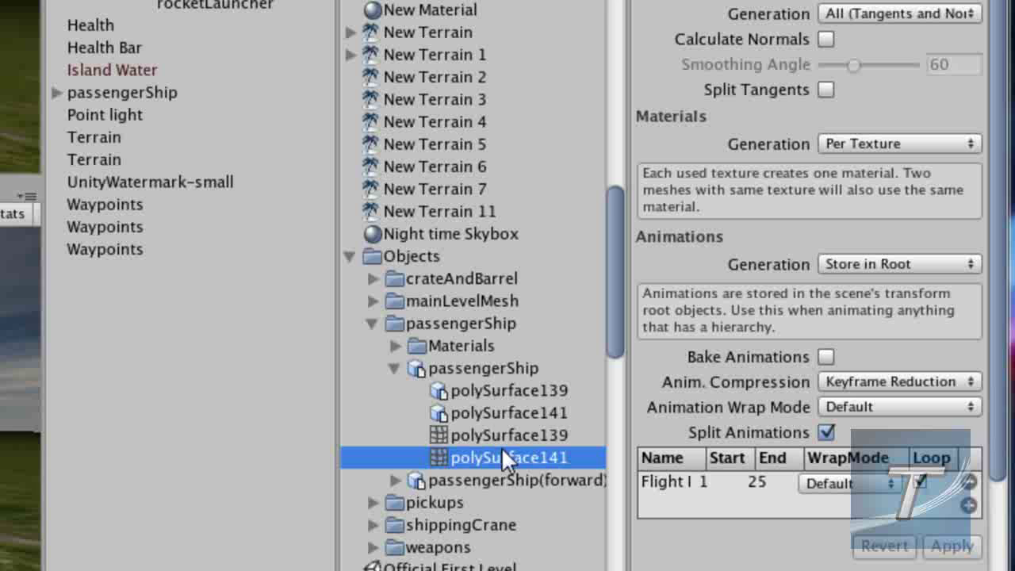
click(503, 440)
click(503, 454)
Assign the polySurface141 mesh to the Mesh Collider of the passengerShip in the scene and check the collider's outline
click(136, 92)
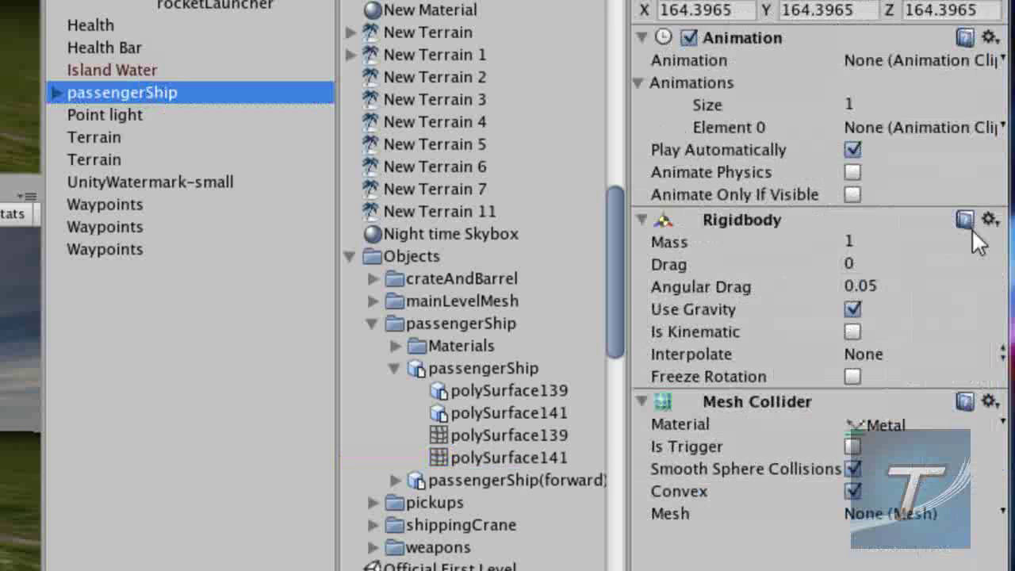
drag(492, 452, 586, 465)
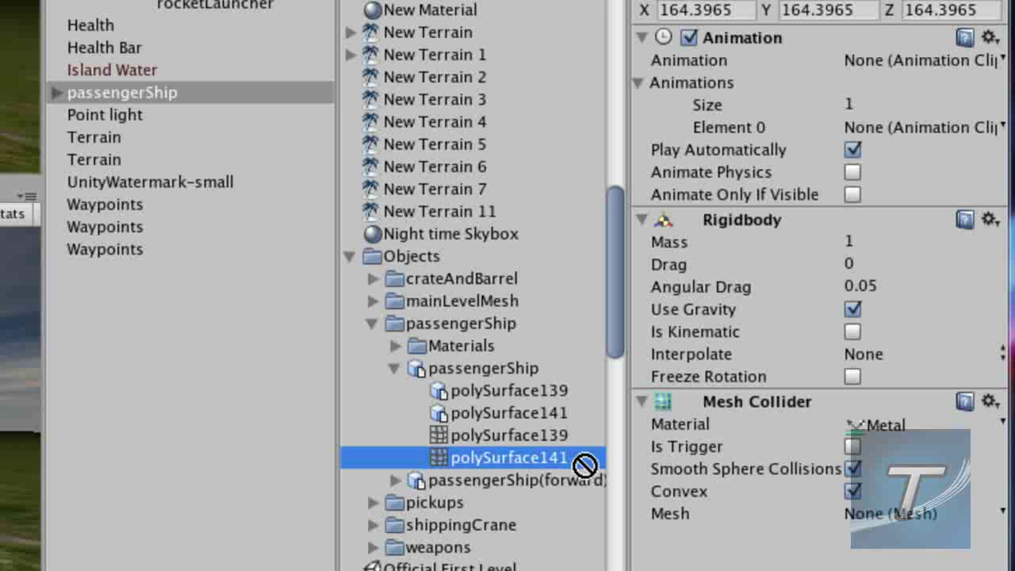
drag(585, 465, 894, 522)
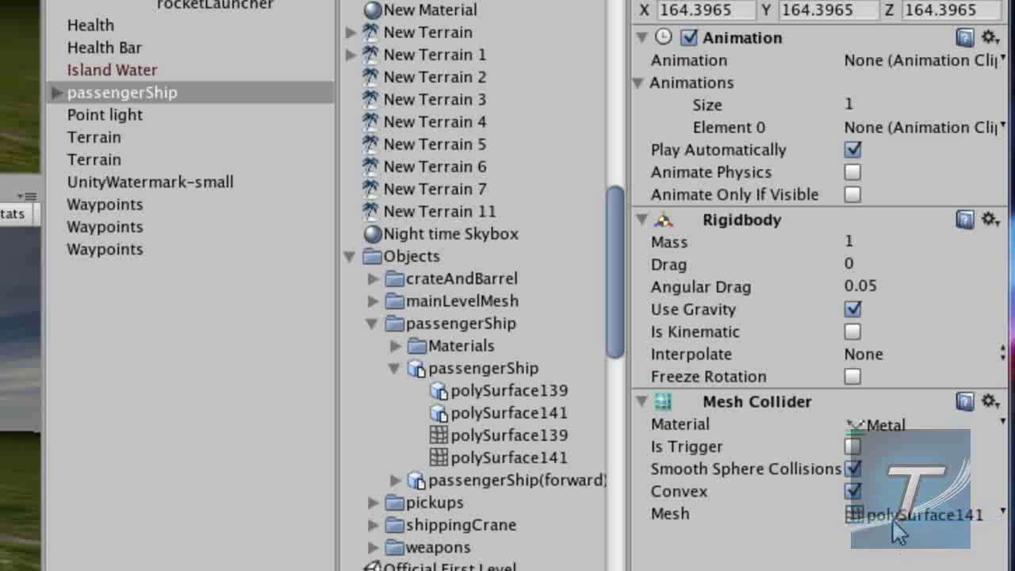
right_drag(358, 280, 426, 243)
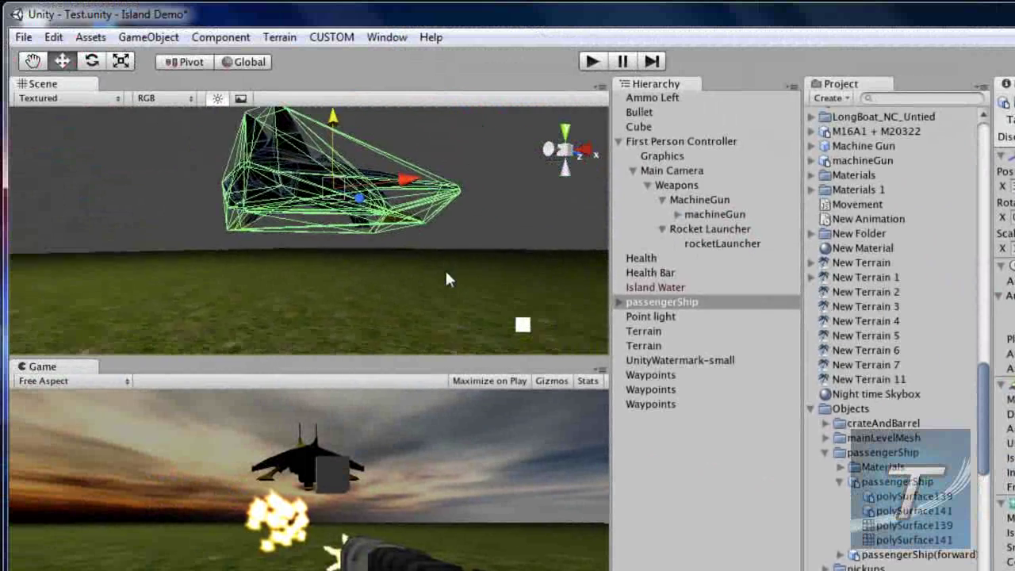
Run a play test and shoot the passengerShip with the machine gun while moving towards it
alt+drag(425, 250, 452, 241)
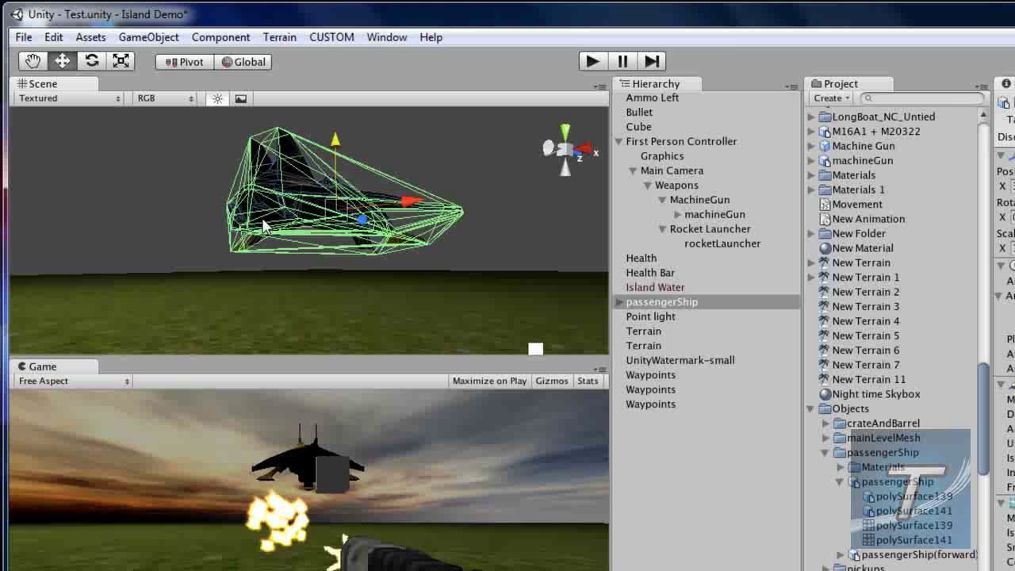
click(592, 62)
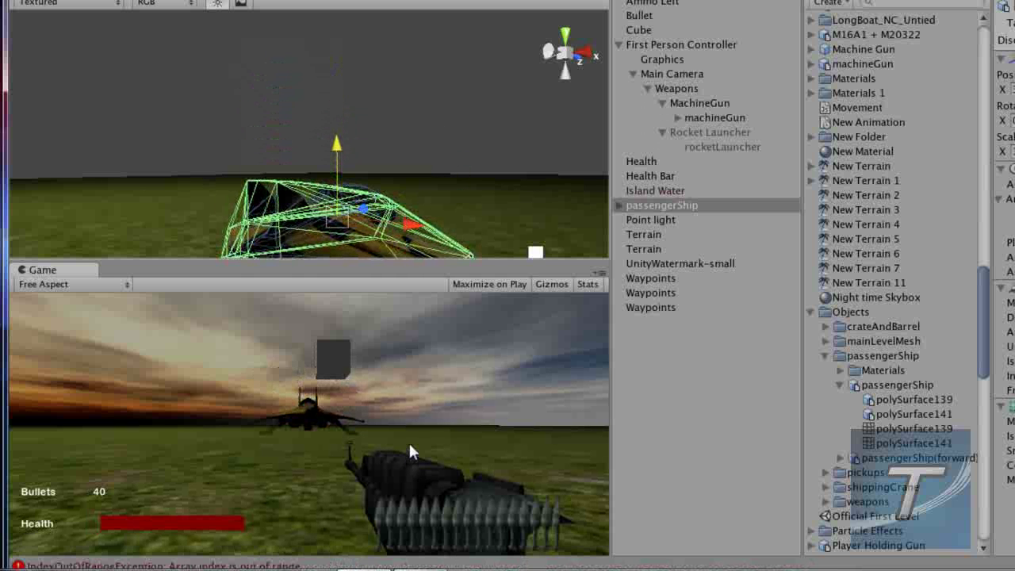
click(428, 499)
key(w)
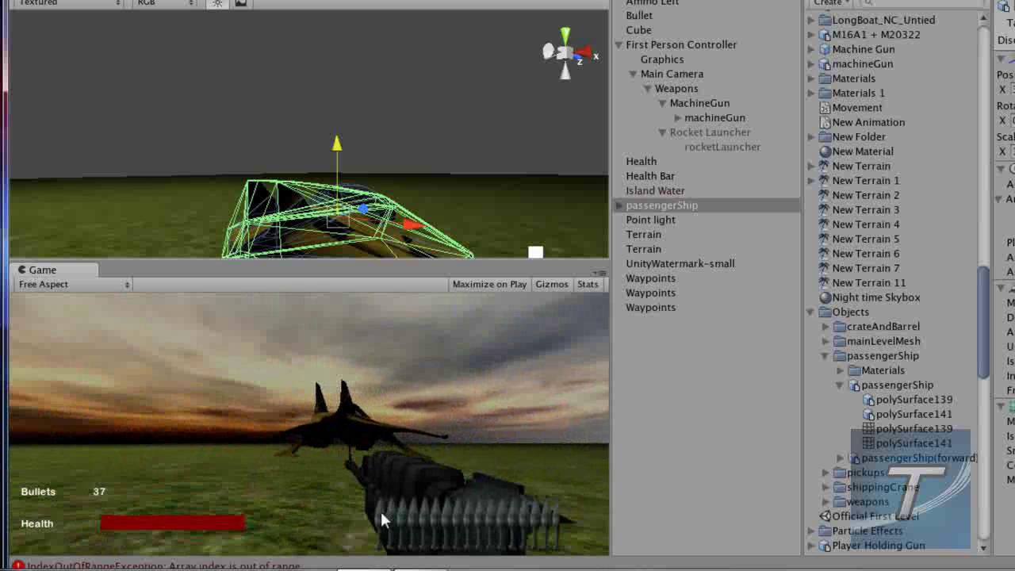
drag(380, 509, 374, 504)
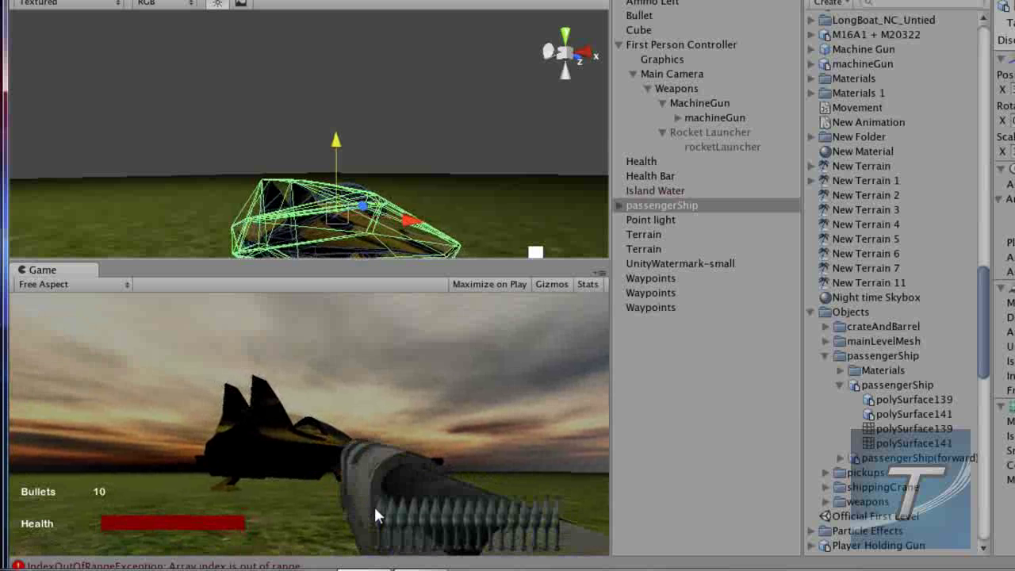
Switch to the rocket launcher, fire rockets at the passengerShip, and end the play test
key(2)
click(373, 504)
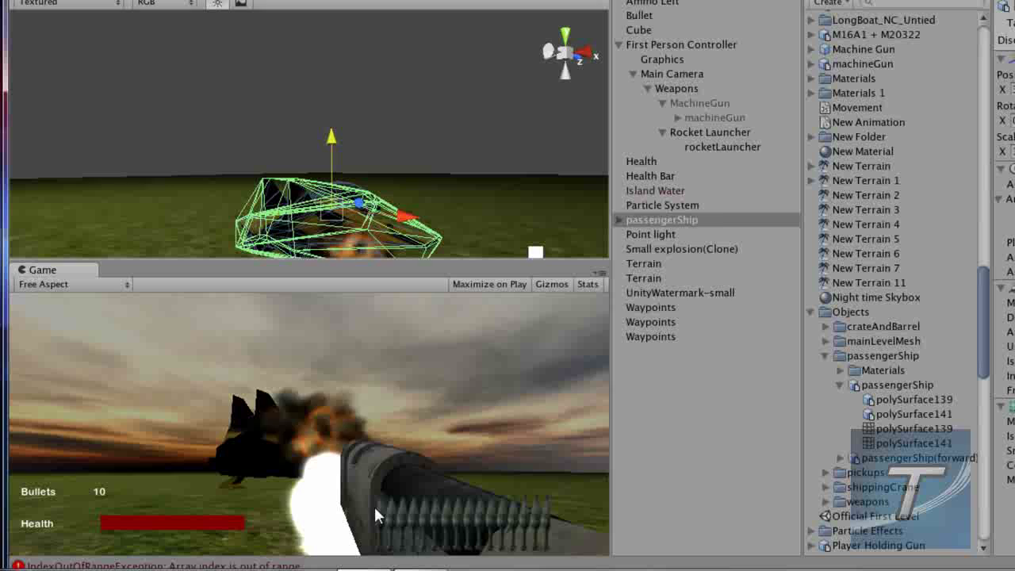
click(374, 504)
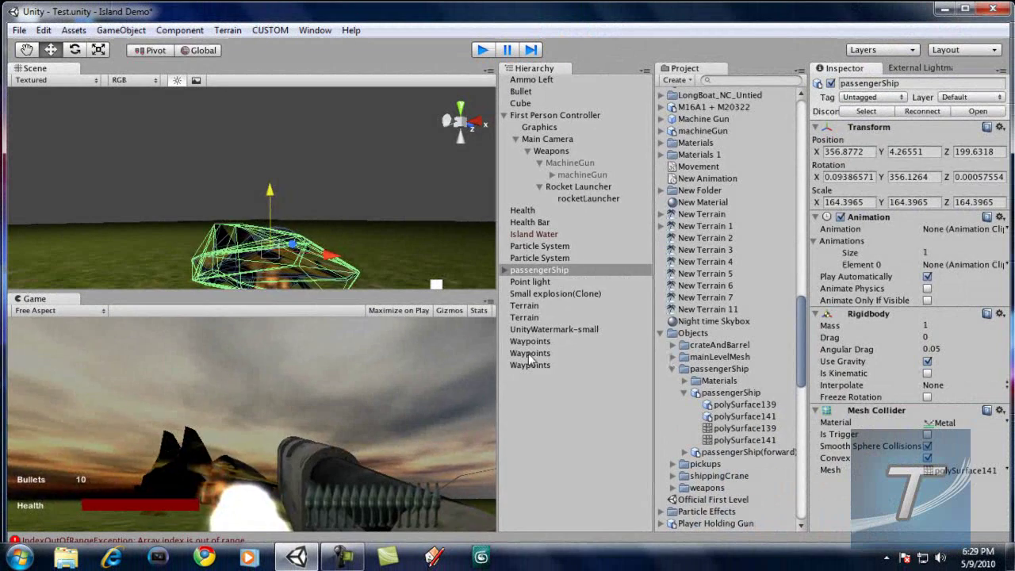
key(ctrl+p)
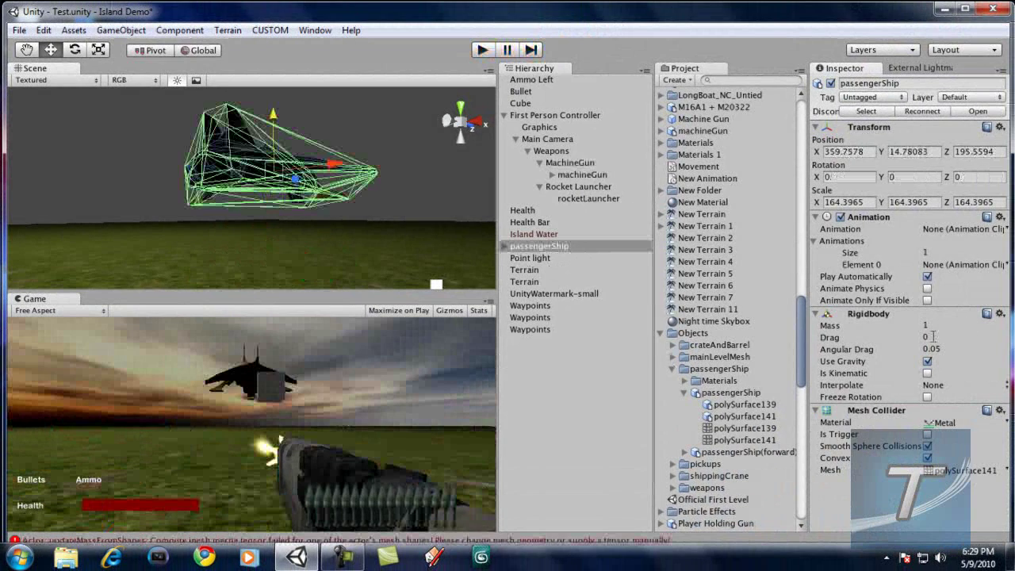
Set the mass of the passengerShip's Rigidbody to 0.25
drag(909, 329, 786, 325)
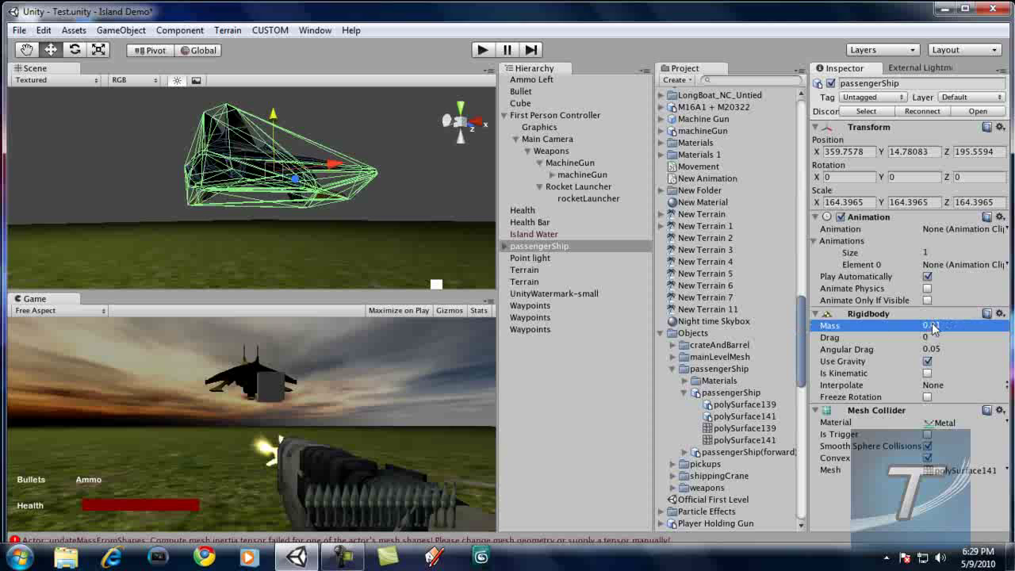
text(1)
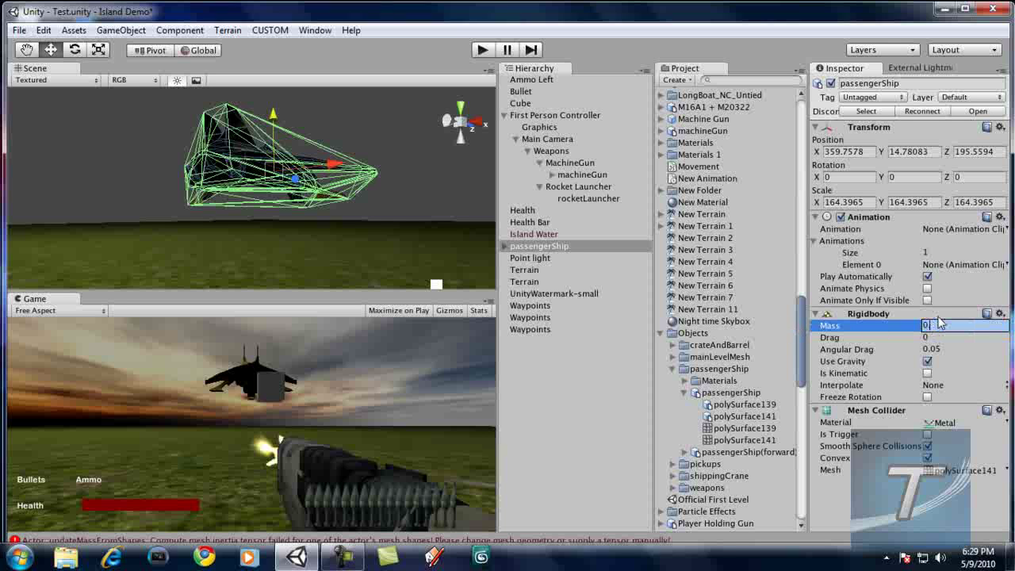
key(Return)
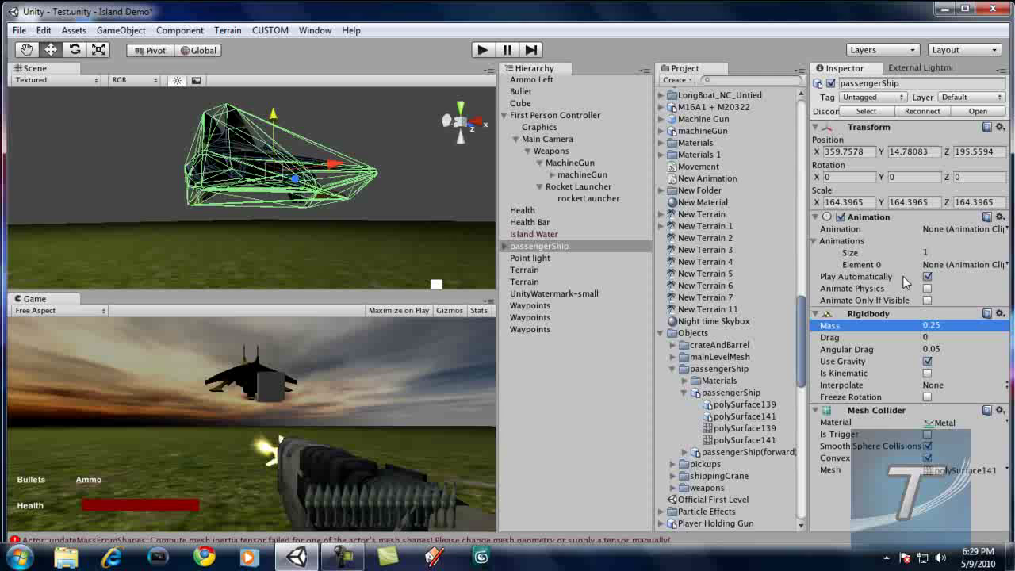
Play-test the lighter passengerShip by shooting it with the machine gun and following it across the terrain
click(481, 50)
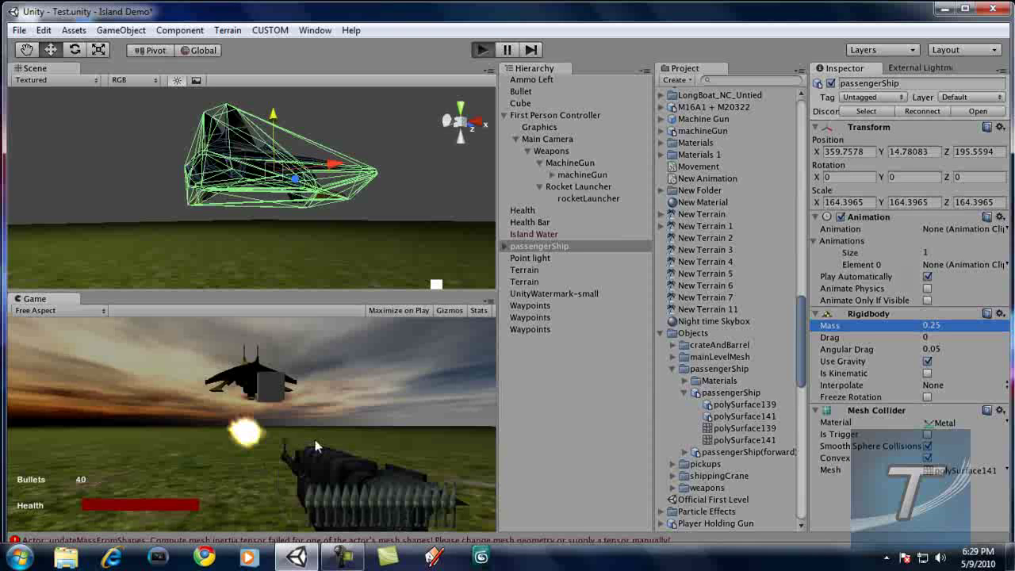
click(504, 47)
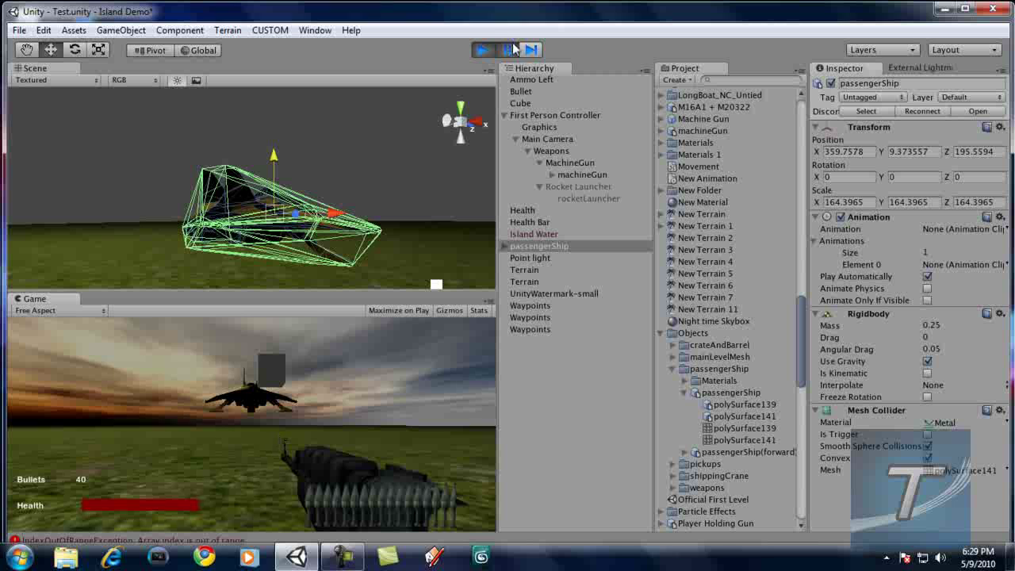
click(295, 400)
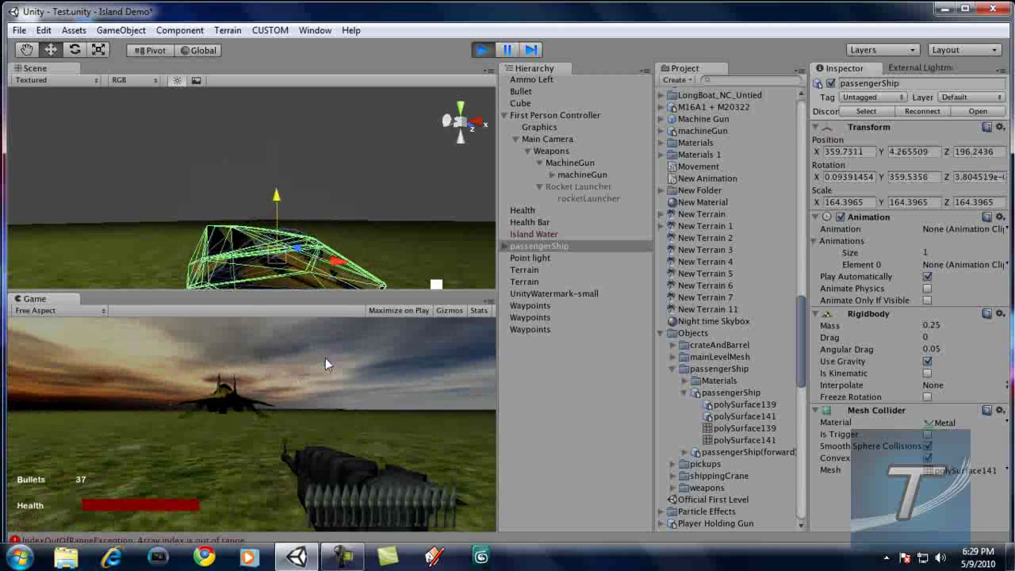
drag(327, 354, 309, 350)
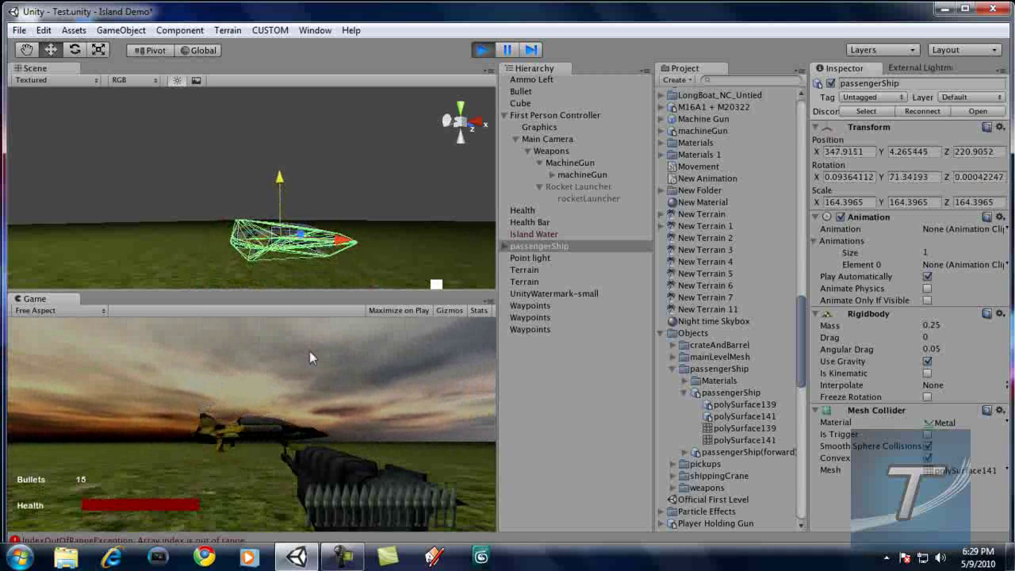
key(w)
click(310, 349)
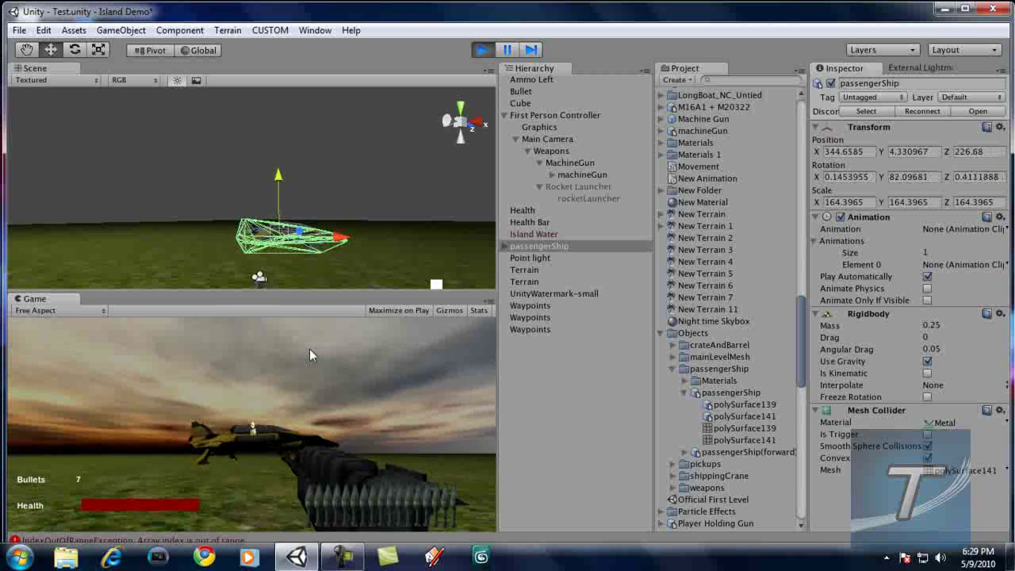
key(w)
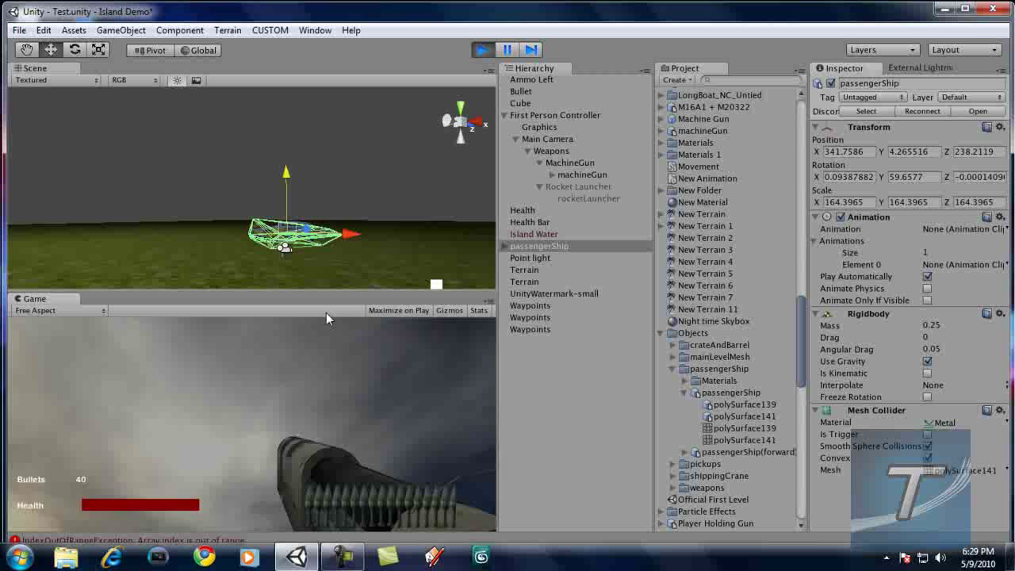
Back away from the passengerShip, hit it with rockets from the rocket launcher, and stop the play test
key(s)
key(2)
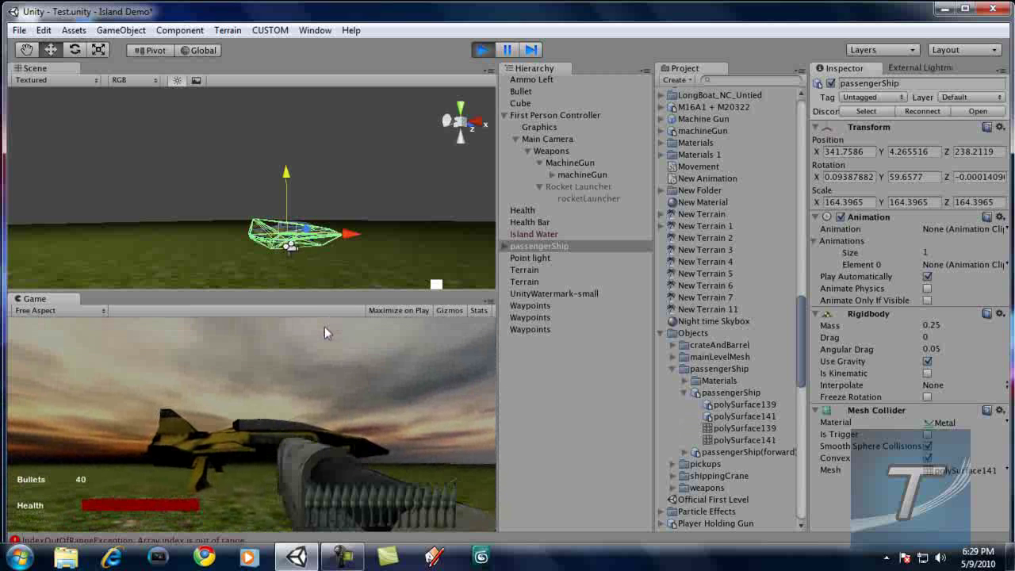
click(322, 326)
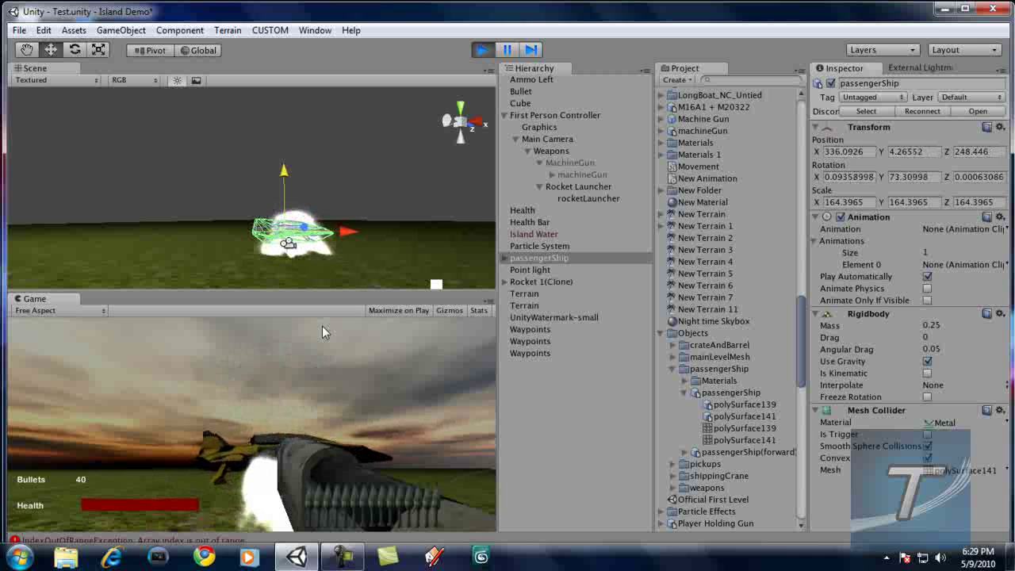
key(w)
click(328, 326)
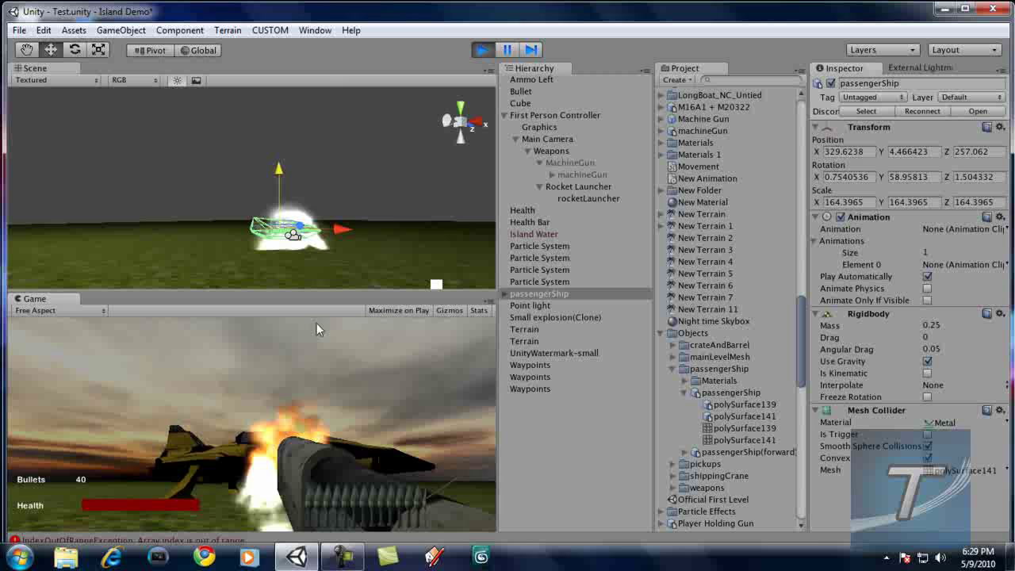
click(481, 56)
click(482, 54)
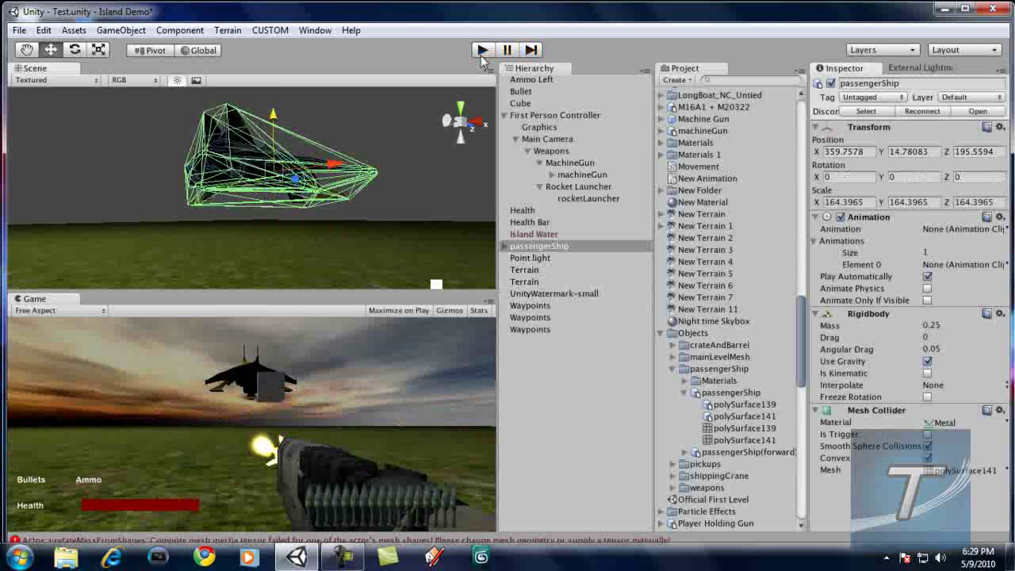